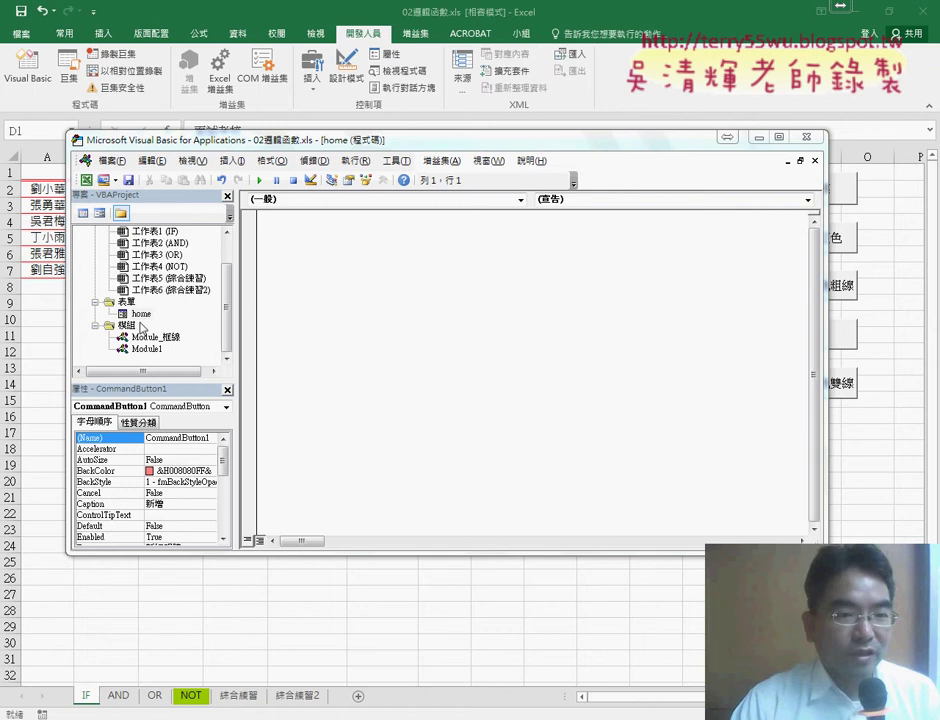
# Open the home UserForm in design view and enlarge the editor and Properties pane.
pyautogui.doubleClick(141, 313)
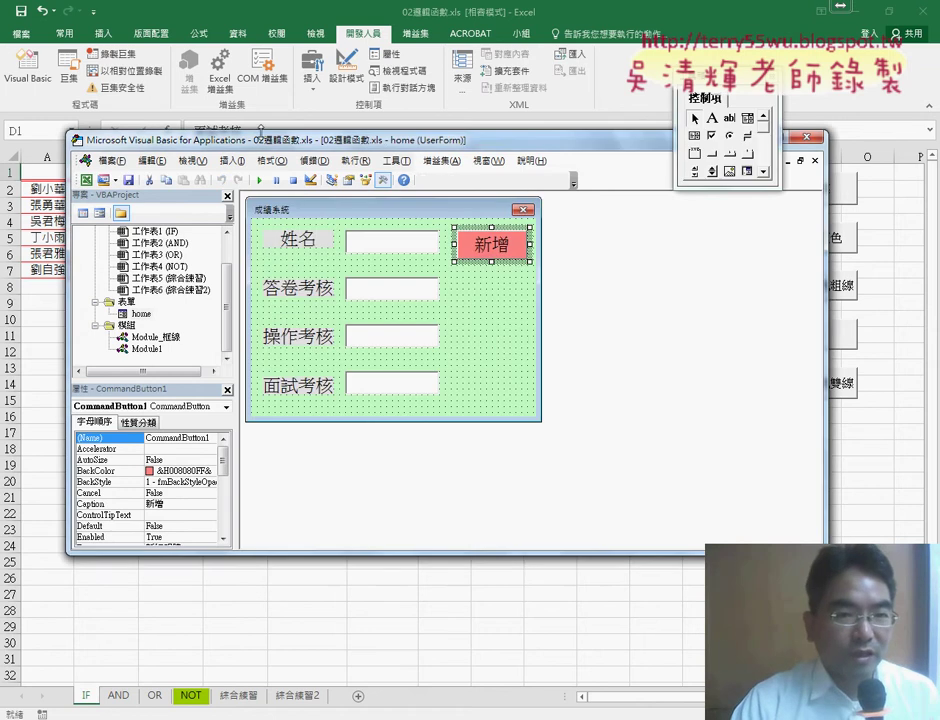
pyautogui.moveTo(261, 130); pyautogui.dragTo(261, 58)
pyautogui.click(141, 276)
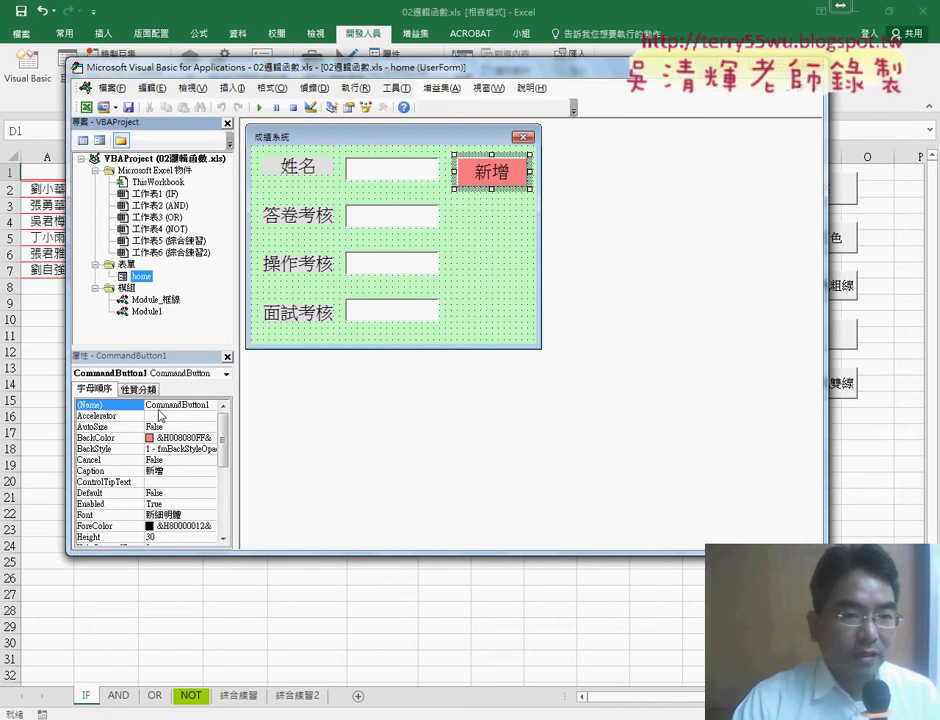
pyautogui.click(495, 252)
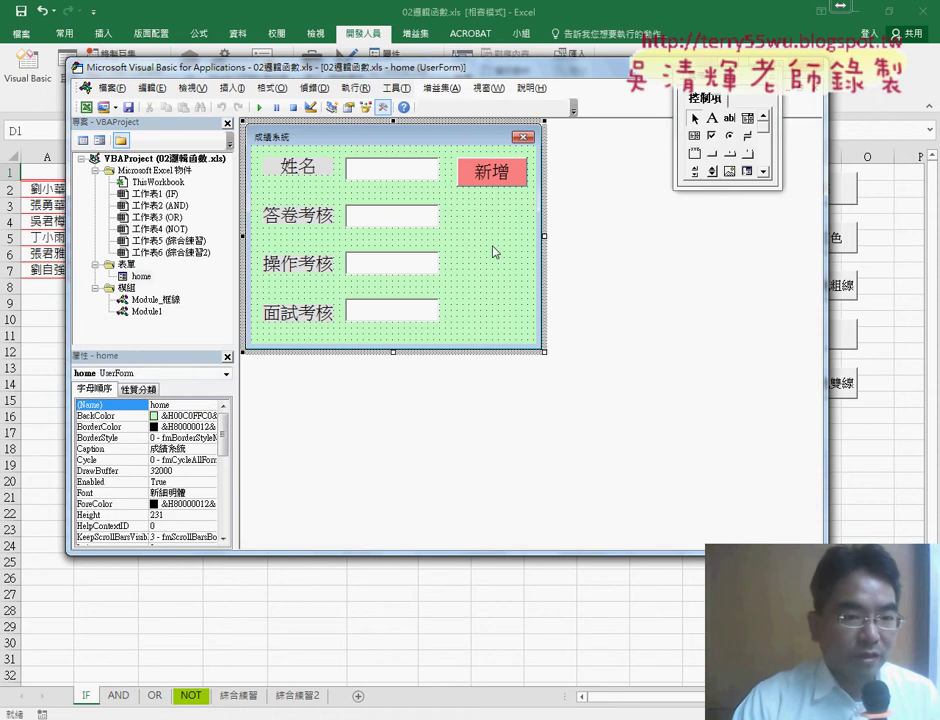
pyautogui.moveTo(183, 357); pyautogui.dragTo(183, 328)
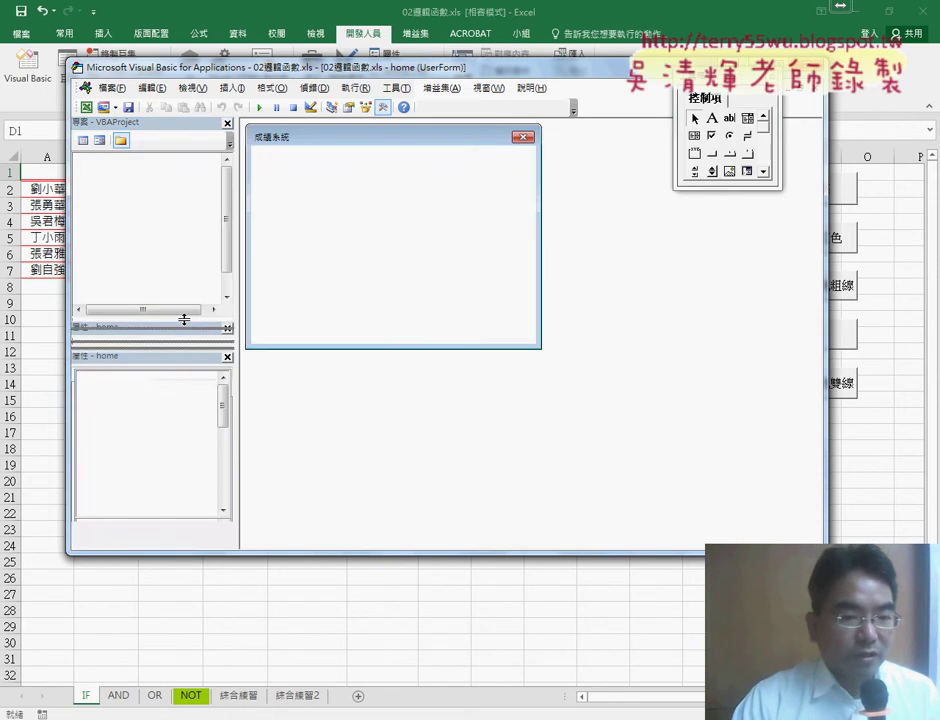
pyautogui.moveTo(176, 553); pyautogui.dragTo(176, 622)
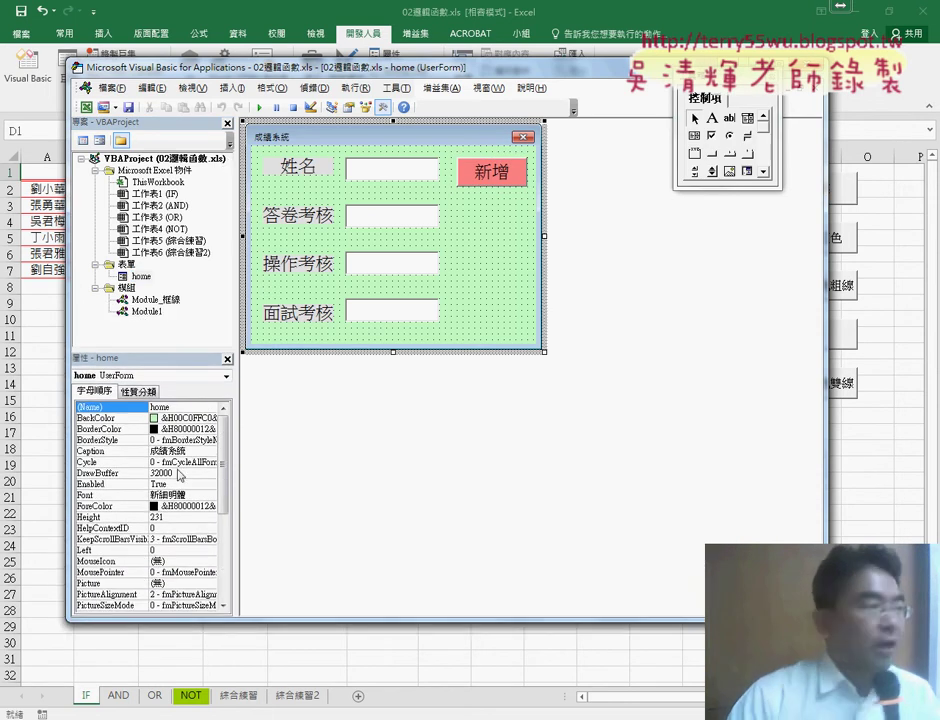
# Highlight the form's Name value home and Caption value 成績系統 in the property list.
pyautogui.doubleClick(173, 408)
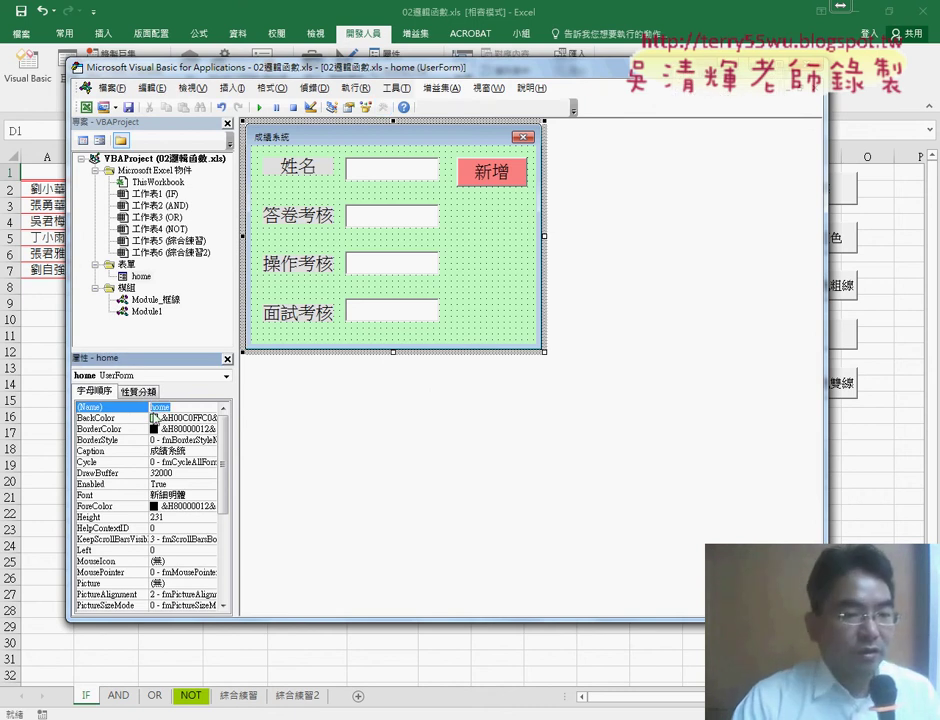
pyautogui.click(193, 451)
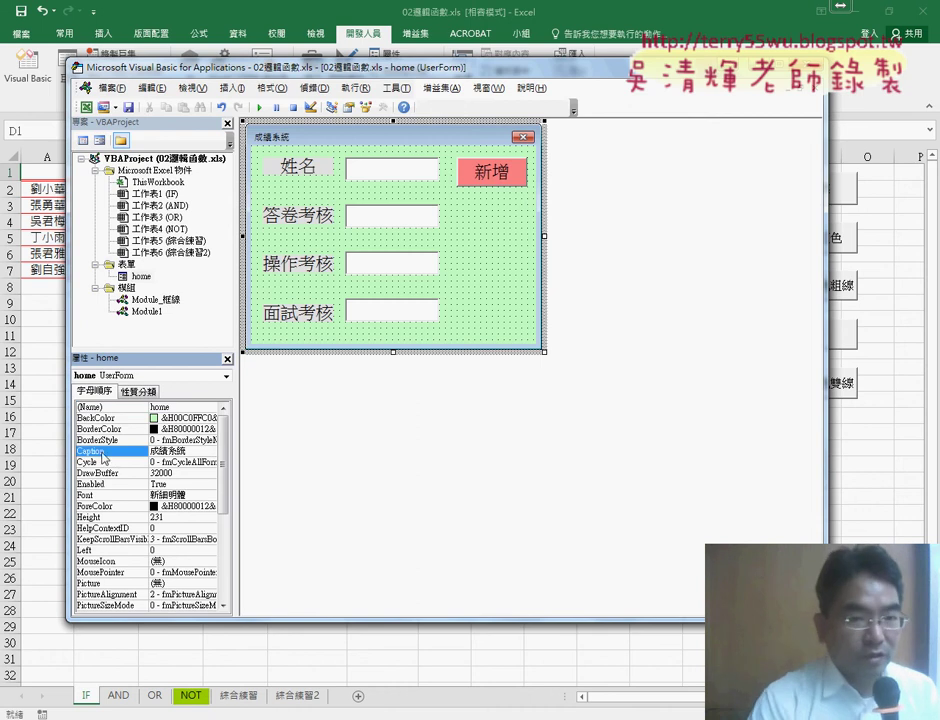
pyautogui.doubleClick(193, 451)
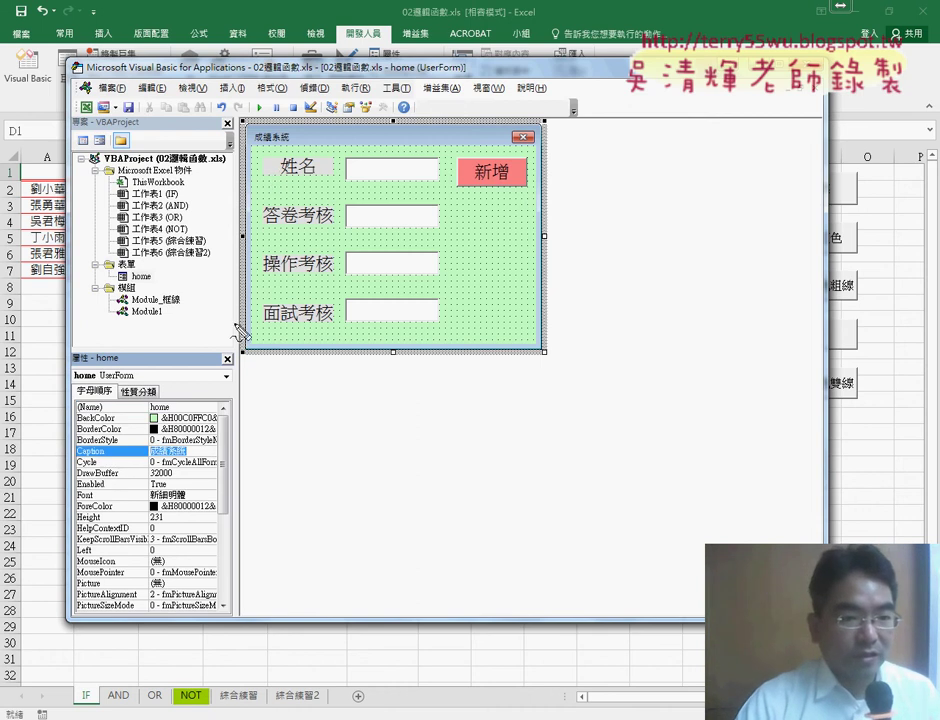
pyautogui.moveTo(150, 444); pyautogui.dragTo(186, 460)
pyautogui.moveTo(256, 142); pyautogui.dragTo(298, 131)
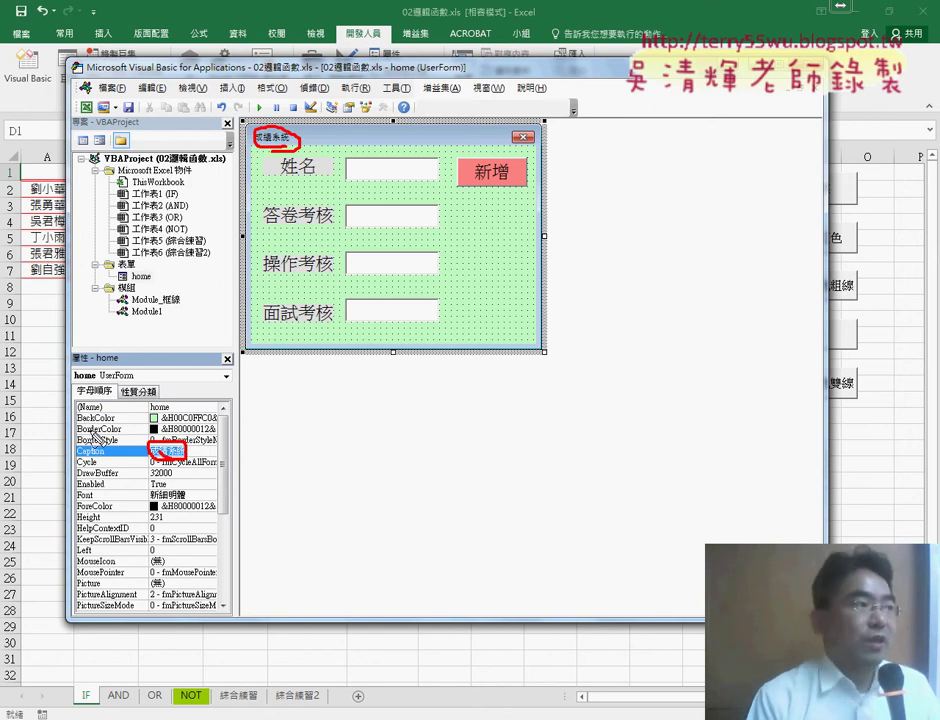
pyautogui.moveTo(124, 411); pyautogui.dragTo(108, 430)
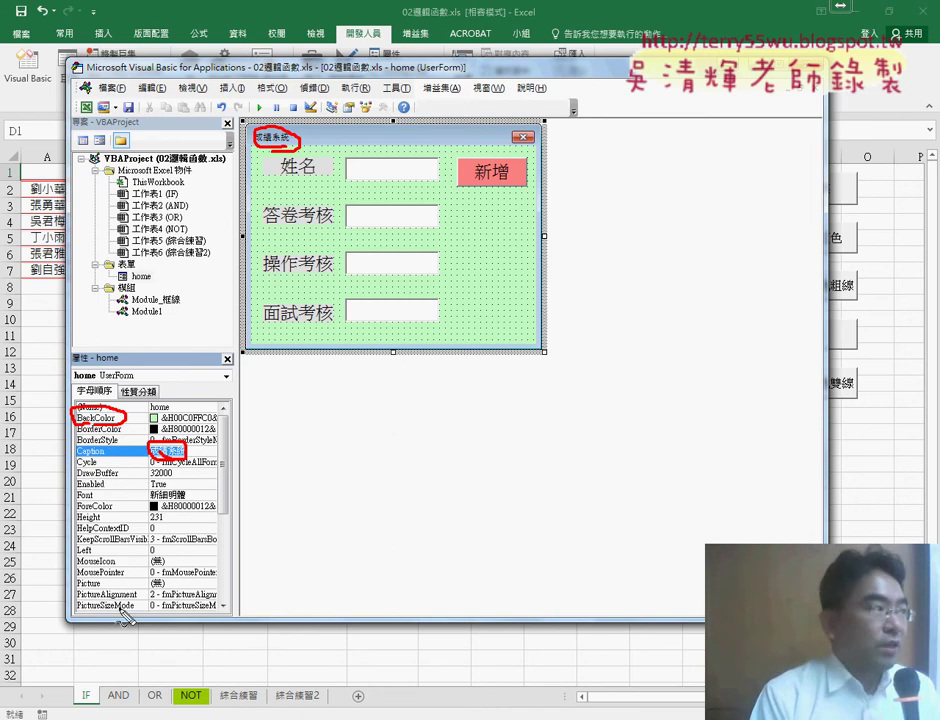
pyautogui.moveTo(80, 415)
pyautogui.mouseDown()
pyautogui.moveTo(140, 555)
pyautogui.moveTo(100, 412)
pyautogui.mouseUp()
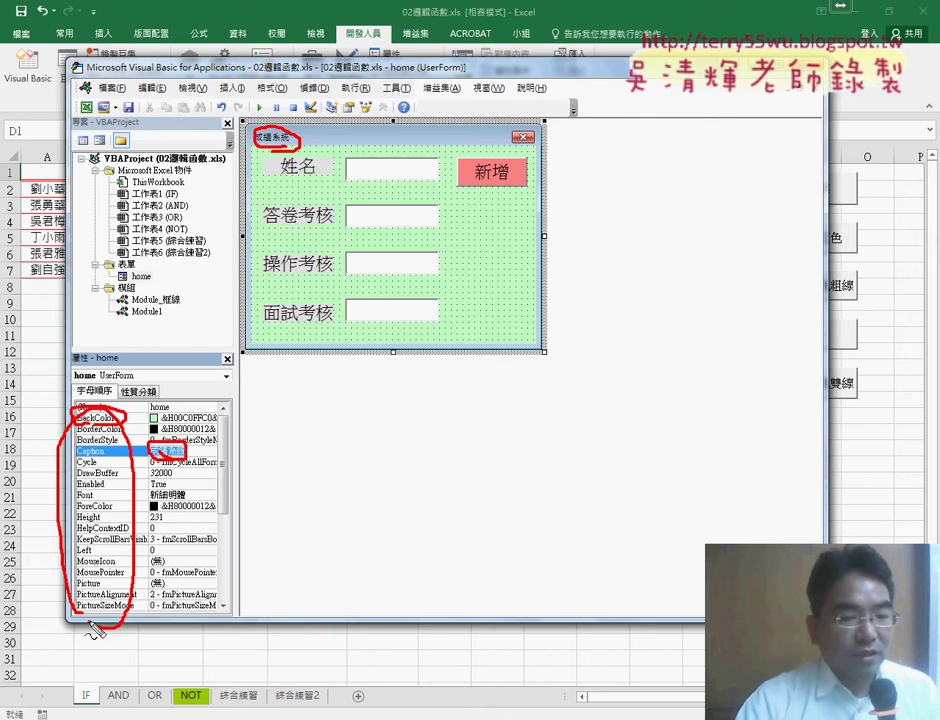
pyautogui.press('Escape')
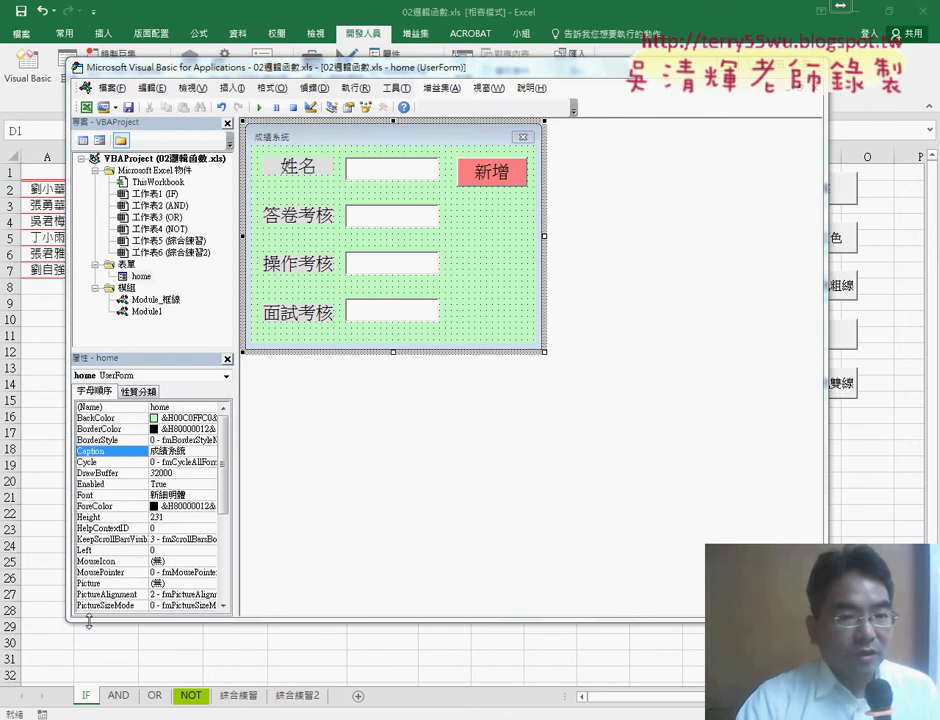
pyautogui.click(288, 226)
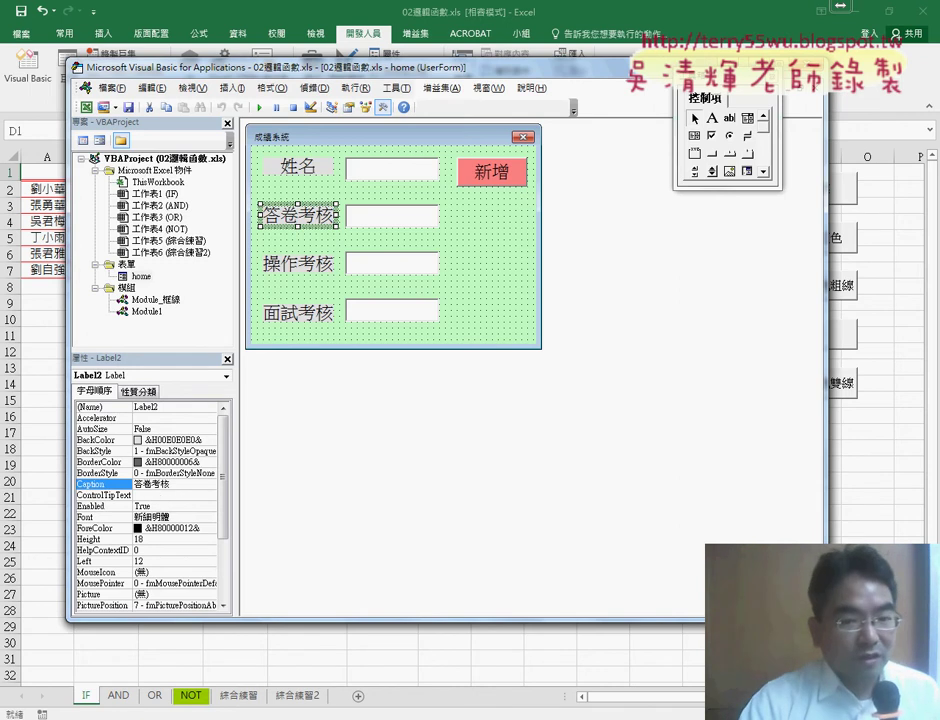
pyautogui.hotkey('alt', 'Tab')
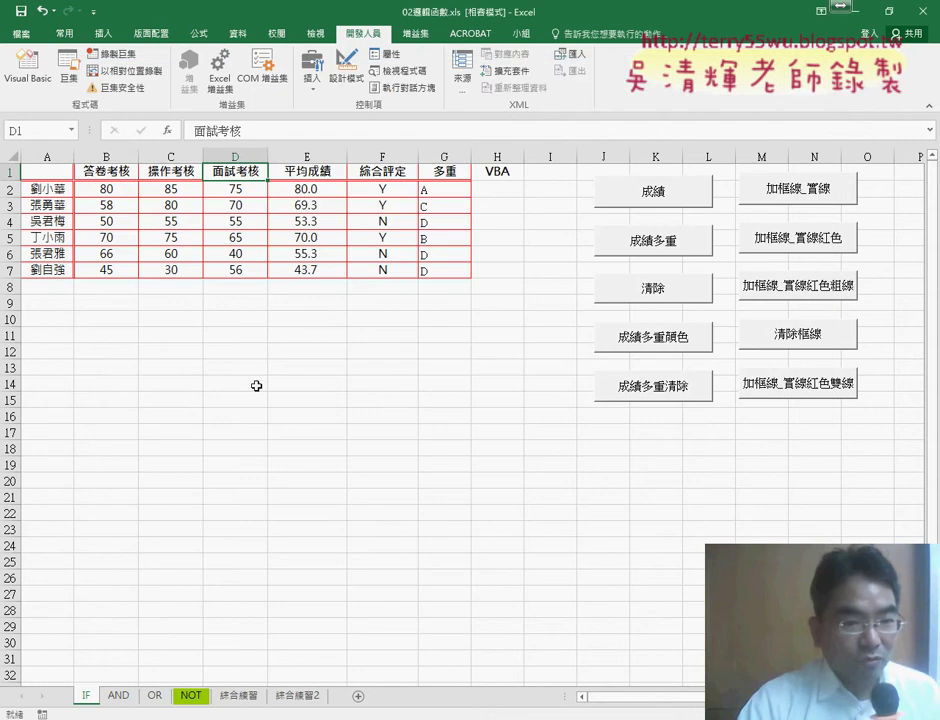
pyautogui.click(122, 172)
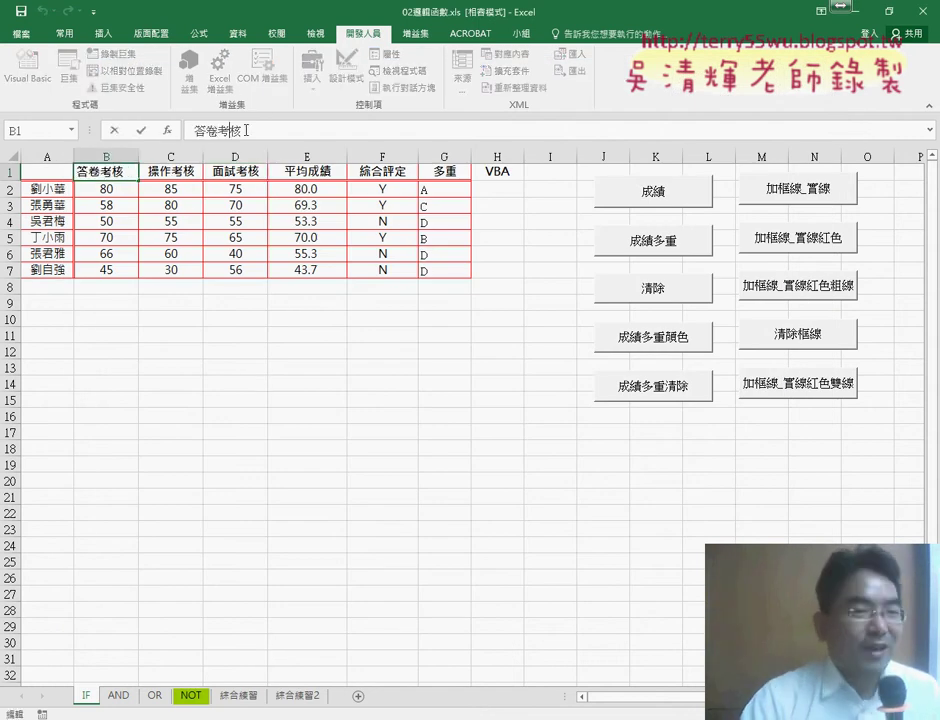
pyautogui.moveTo(241, 130); pyautogui.dragTo(178, 134)
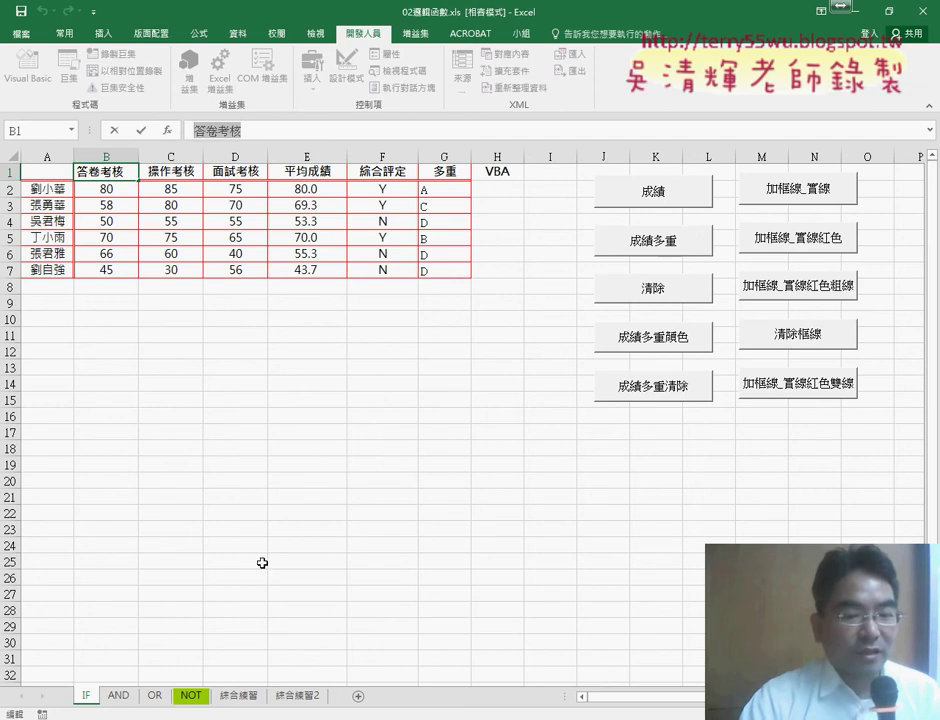
pyautogui.click(351, 663)
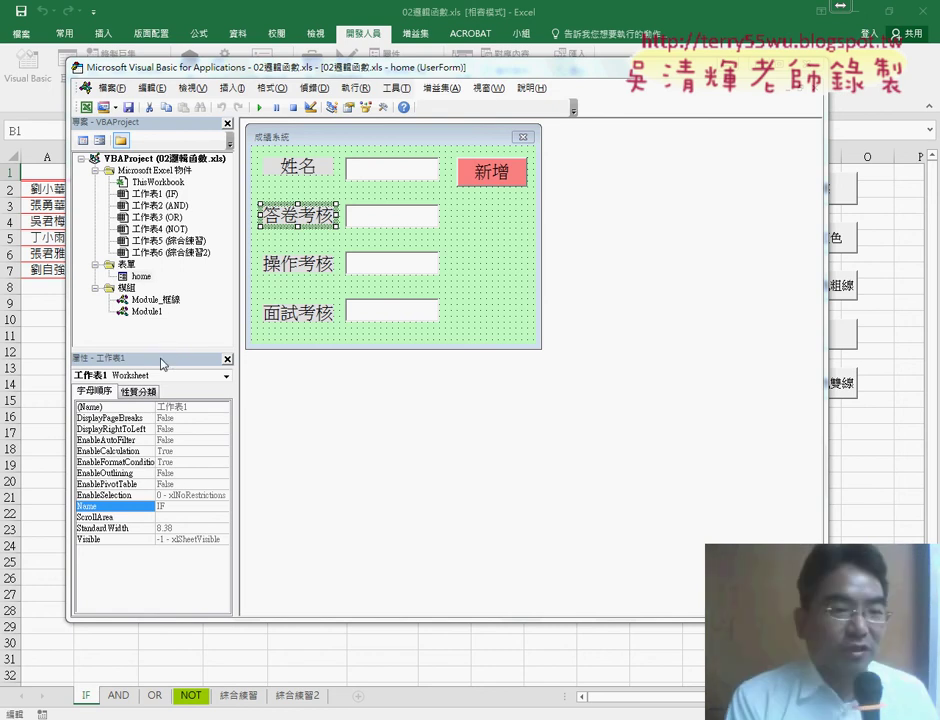
pyautogui.click(44, 350)
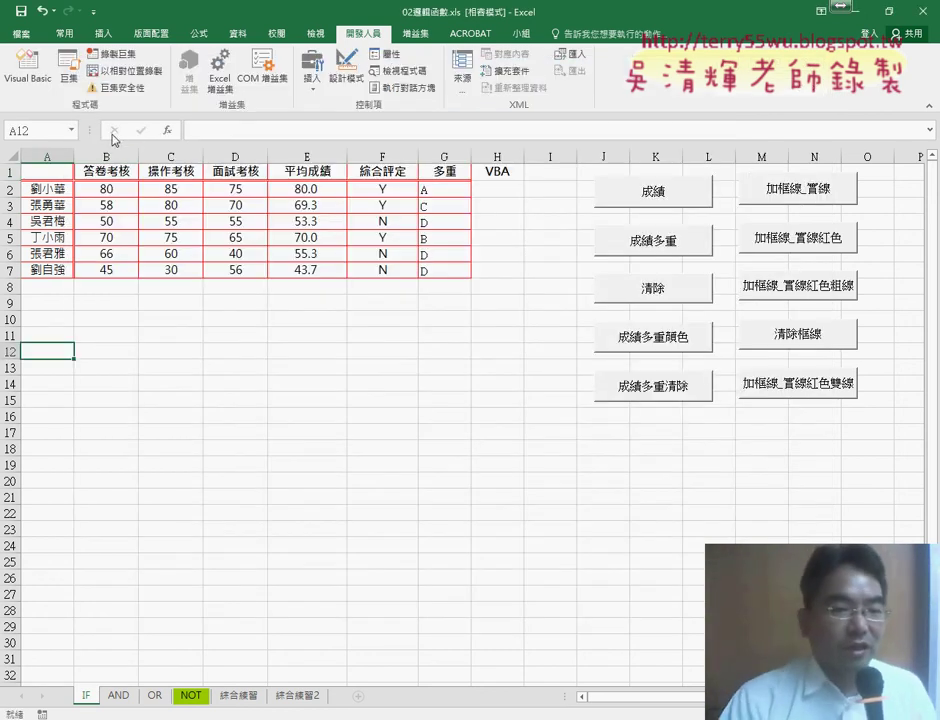
pyautogui.click(126, 304)
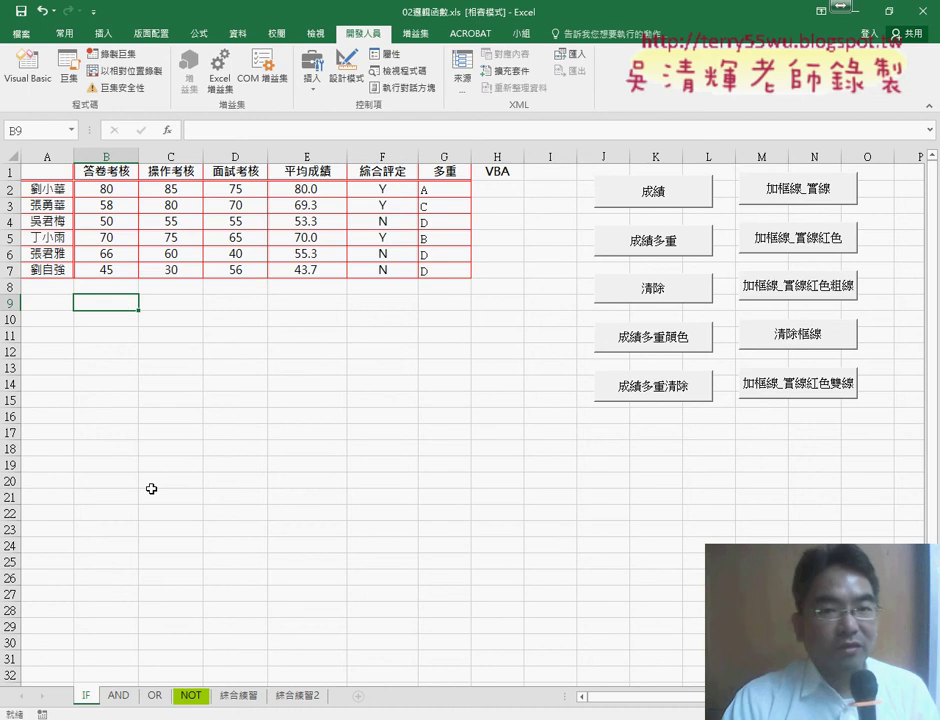
pyautogui.moveTo(338, 719)
pyautogui.click(417, 640)
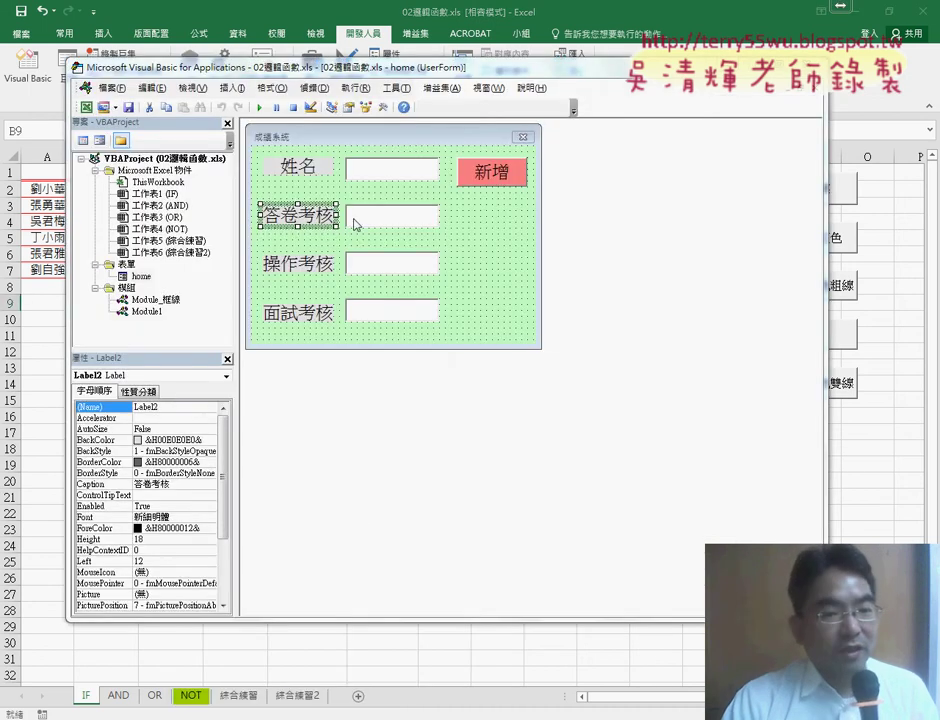
pyautogui.click(300, 262)
pyautogui.click(307, 320)
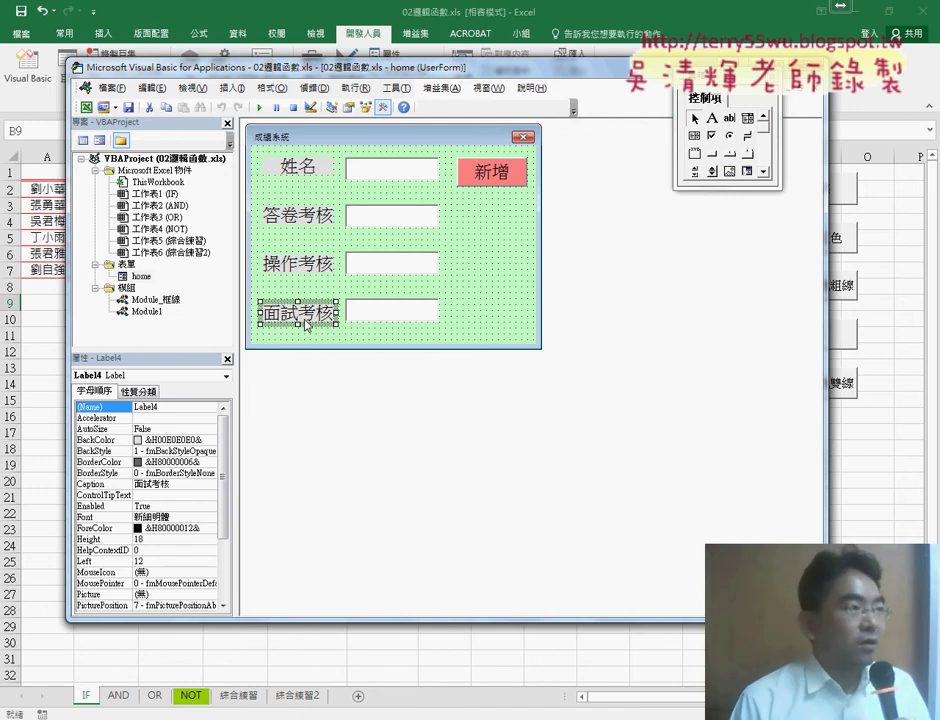
pyautogui.click(388, 171)
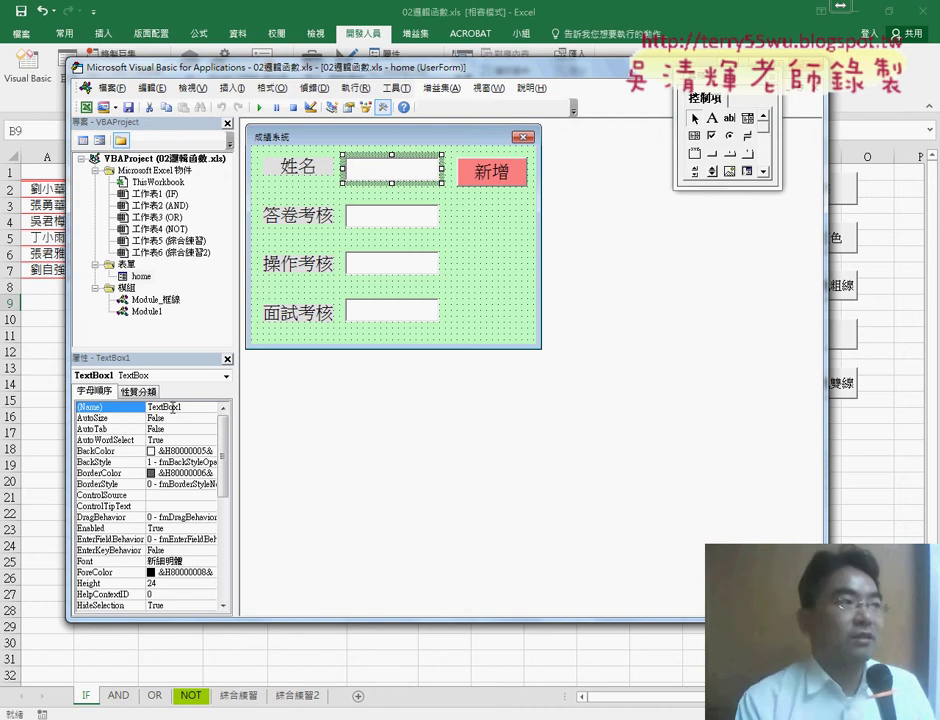
pyautogui.press('F4')
pyautogui.click(391, 216)
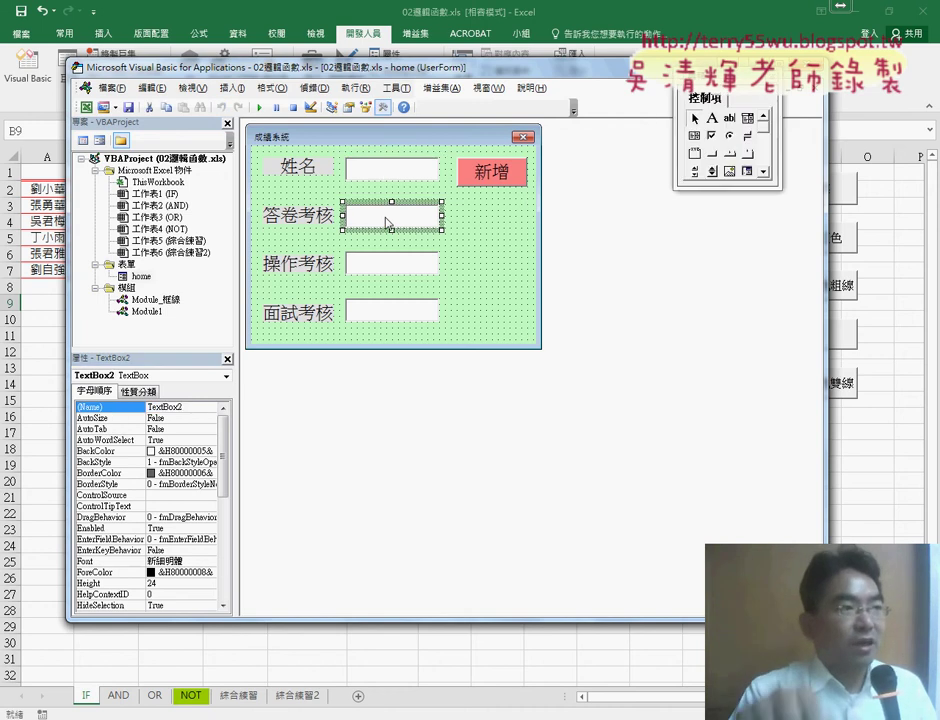
pyautogui.click(390, 263)
pyautogui.click(389, 311)
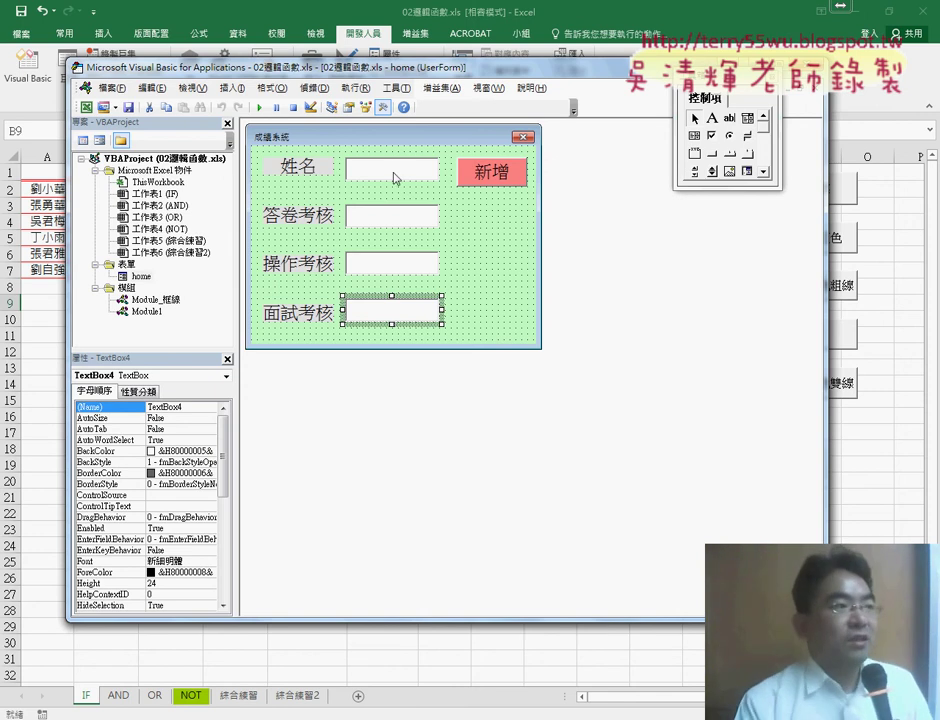
pyautogui.click(393, 170)
pyautogui.click(391, 216)
pyautogui.click(390, 263)
pyautogui.click(388, 313)
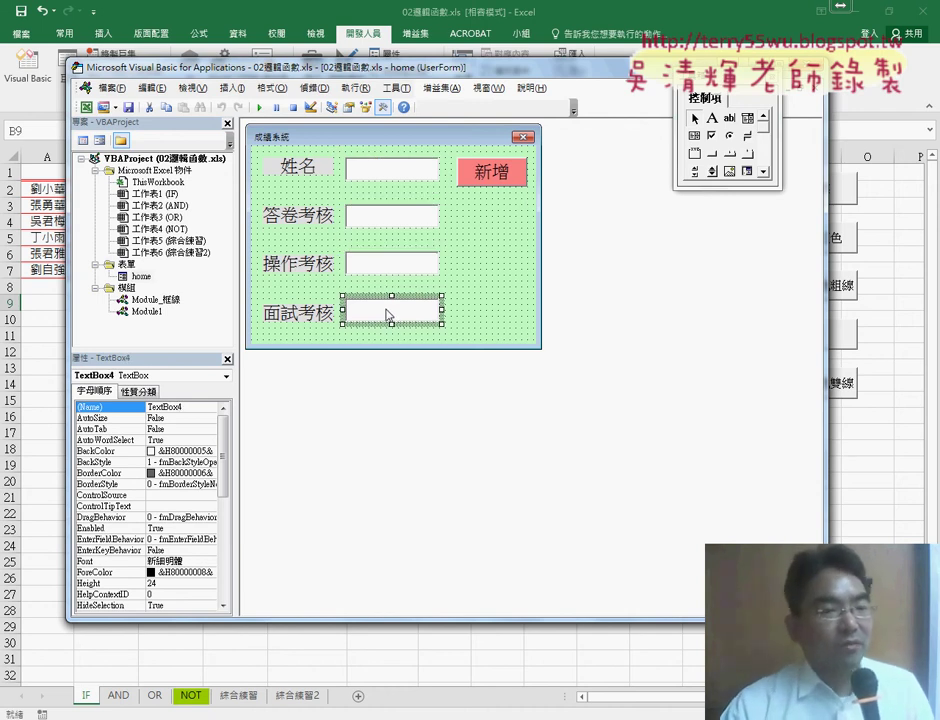
pyautogui.click(497, 180)
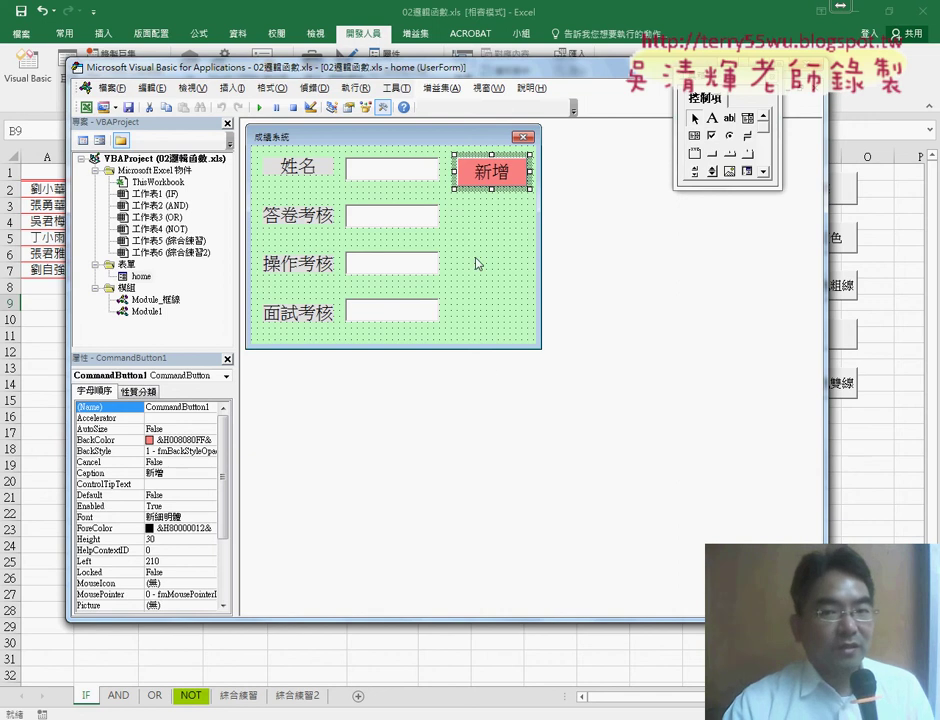
# Create the empty CommandButton1_Click procedure for 新增, then reopen the home form designer.
pyautogui.doubleClick(487, 175)
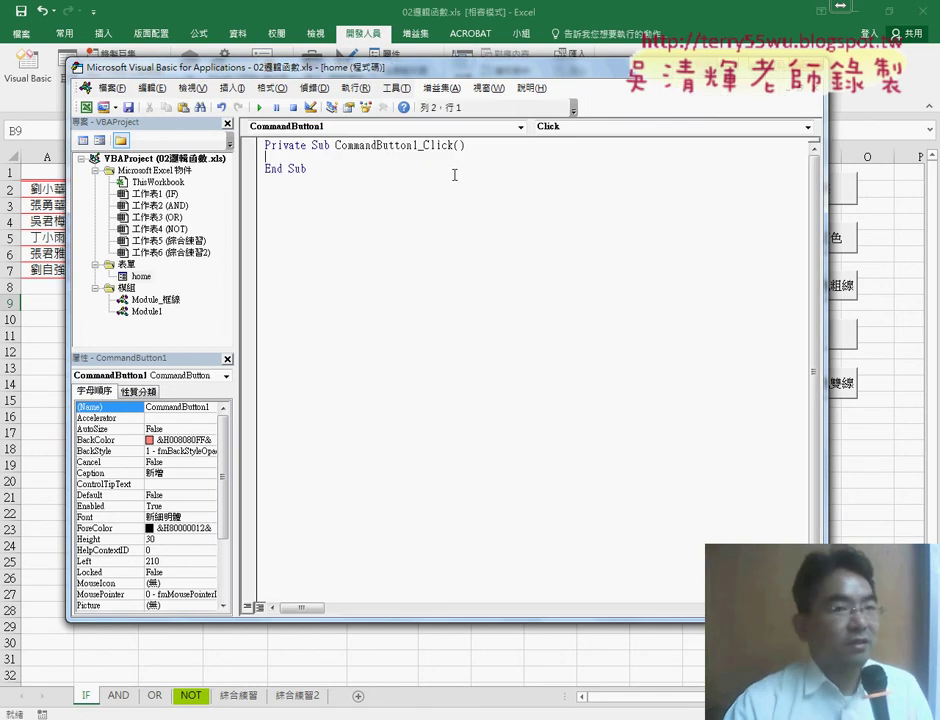
pyautogui.moveTo(336, 146); pyautogui.dragTo(455, 146)
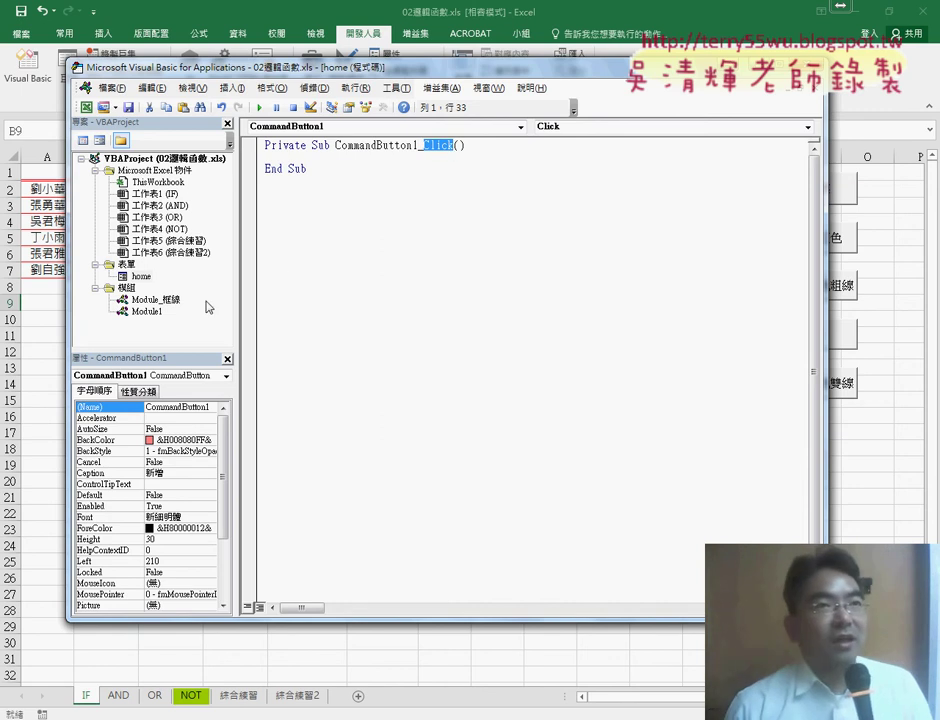
pyautogui.doubleClick(140, 276)
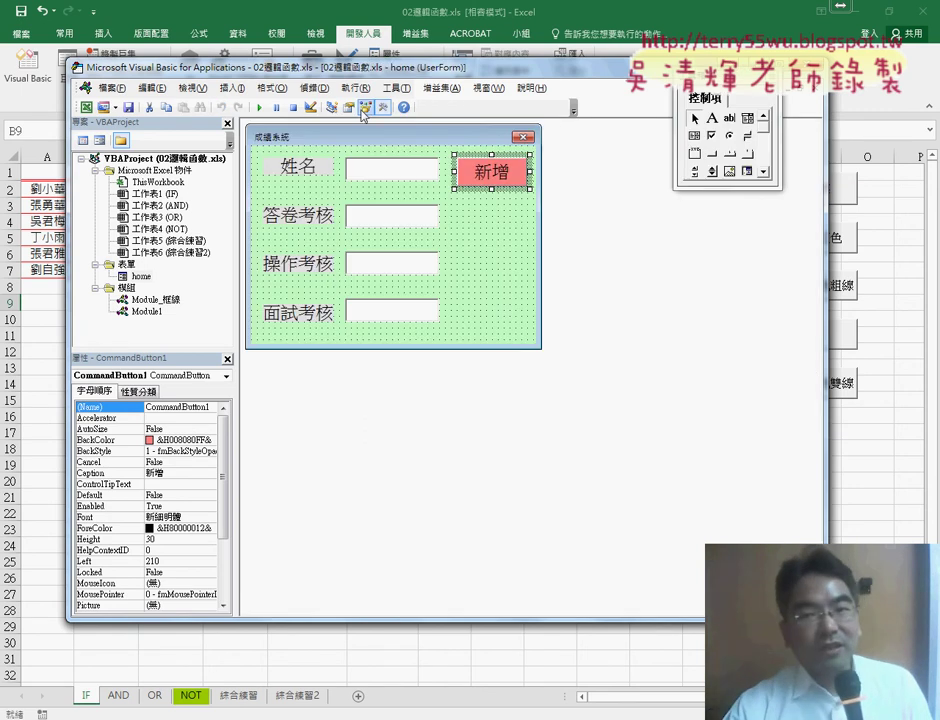
# Move the editor aside and run the home form over the worksheet.
pyautogui.moveTo(349, 72)
pyautogui.mouseDown()
pyautogui.moveTo(434, 305)
pyautogui.moveTo(388, 104)
pyautogui.mouseUp()
pyautogui.click(533, 338)
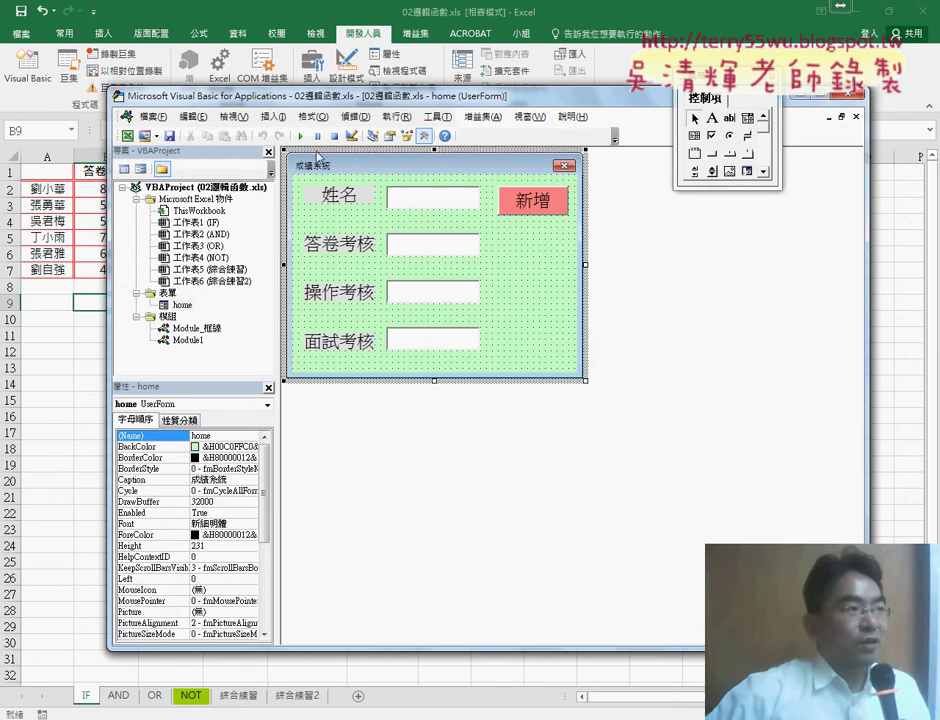
pyautogui.click(300, 137)
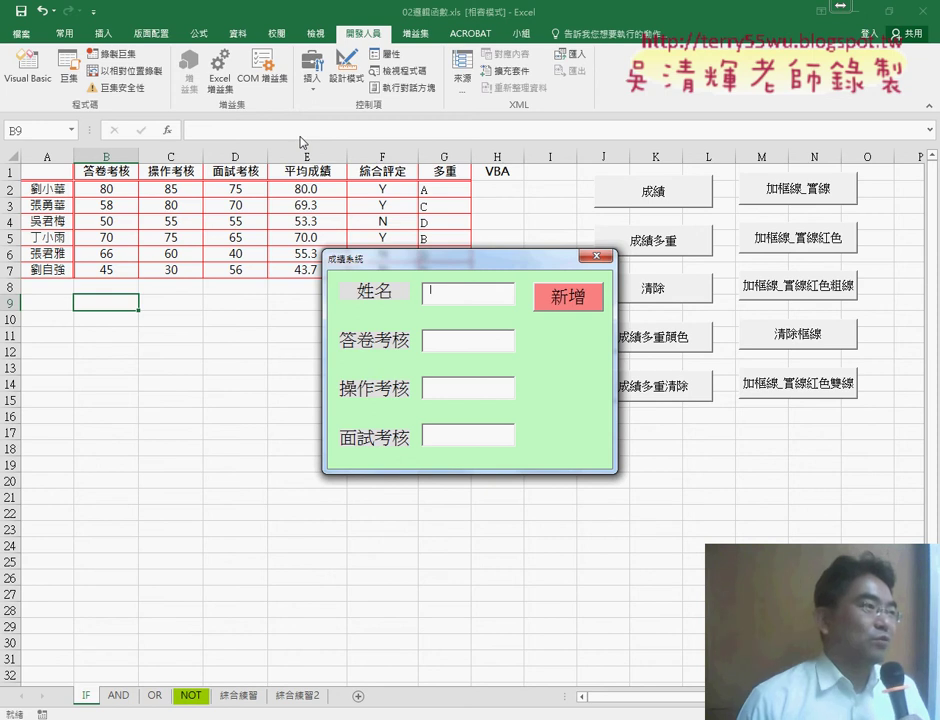
# Enter the test record AAA, 52, 65, 63 and submit it with 新增.
pyautogui.write('AAA')
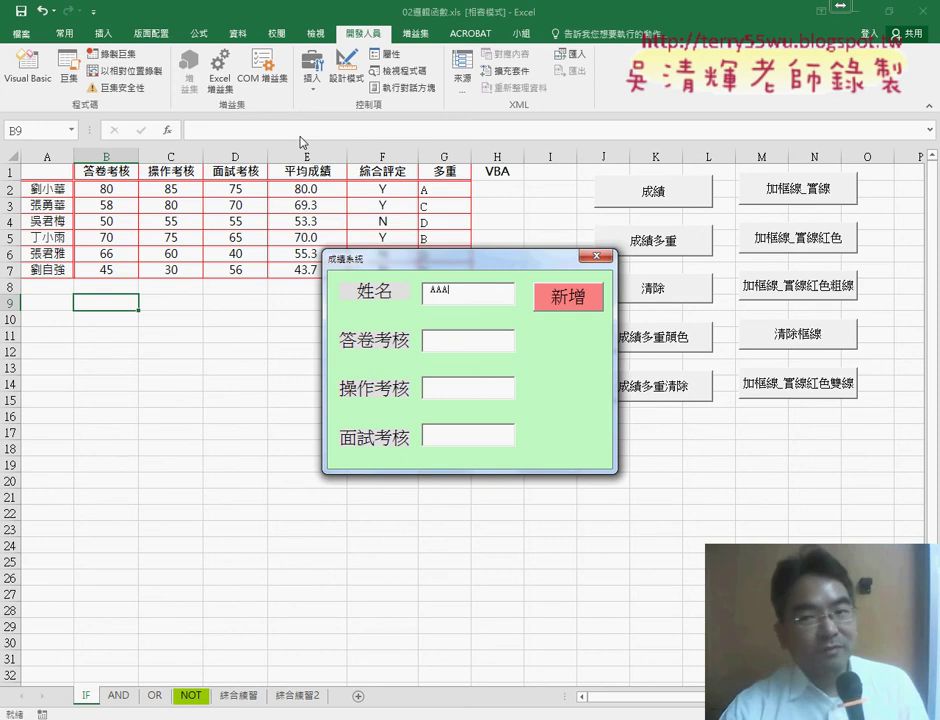
pyautogui.press('Tab')
pyautogui.write('5')
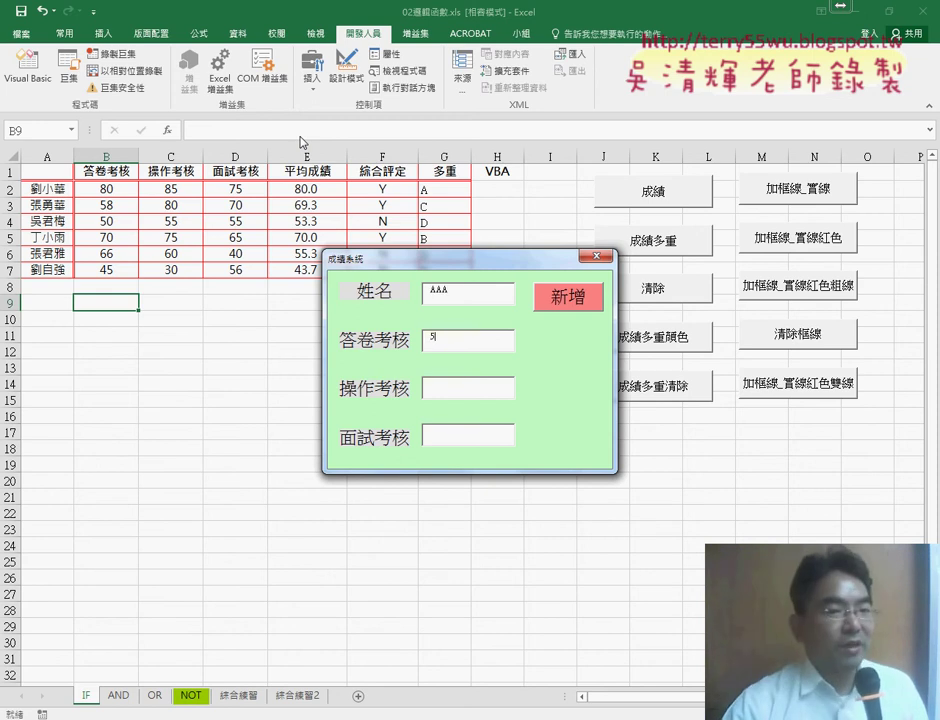
pyautogui.write('2')
pyautogui.write('65')
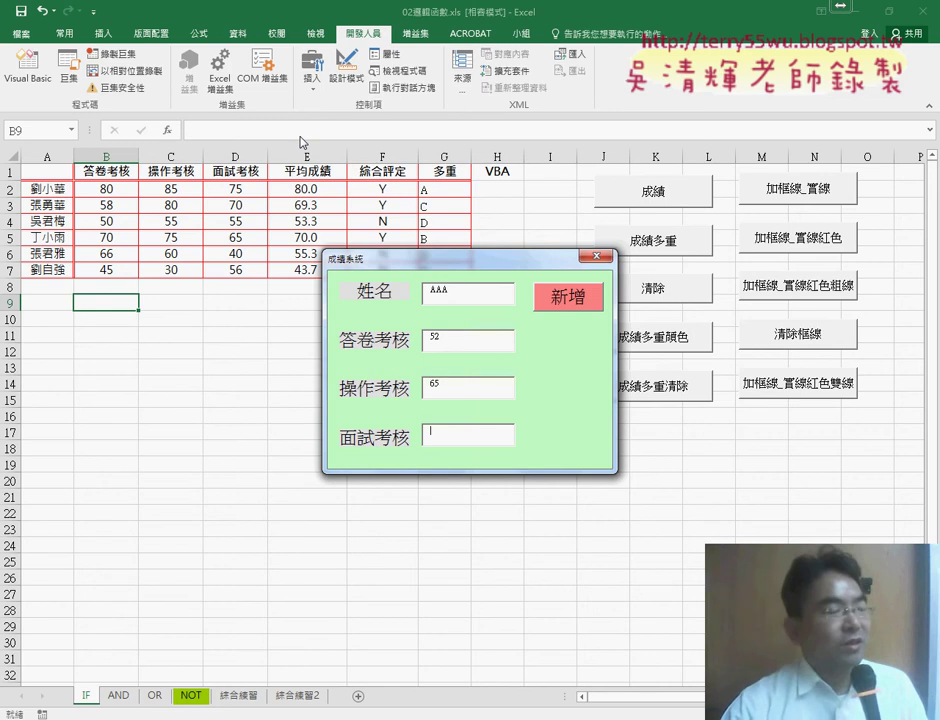
pyautogui.write('63')
pyautogui.press('Tab')
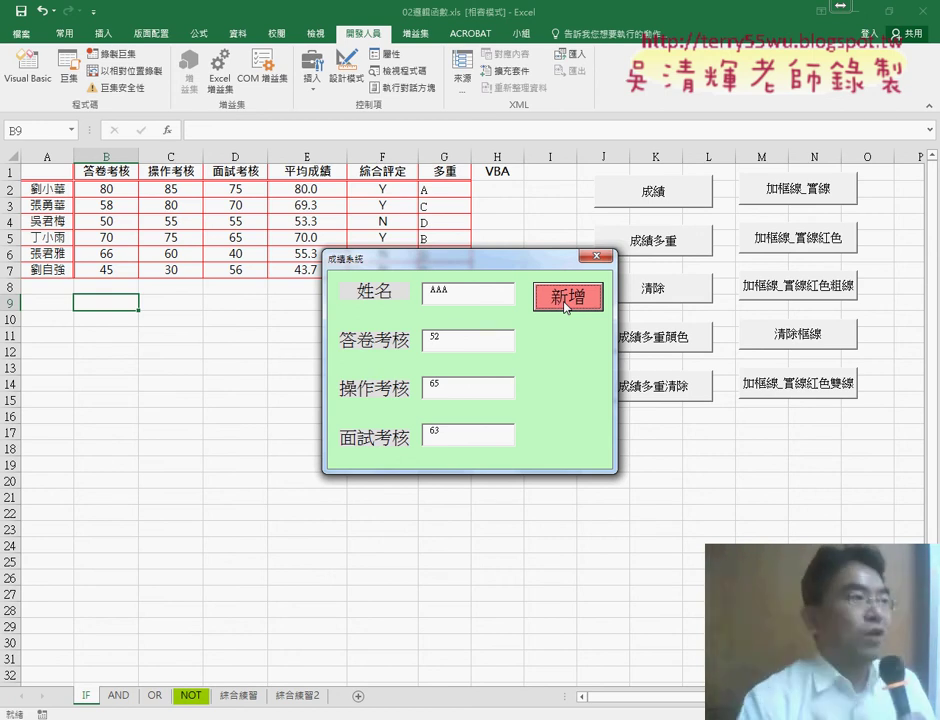
pyautogui.click(597, 257)
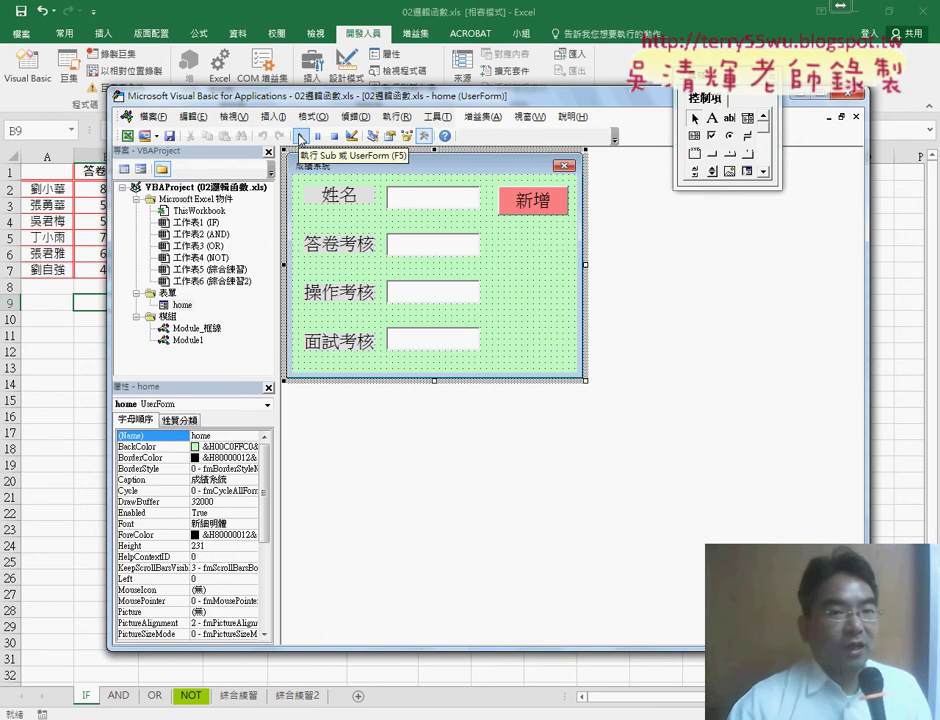
# Run and close the 成績系統 form, then open Module1's code in the VBA editor.
pyautogui.click(300, 137)
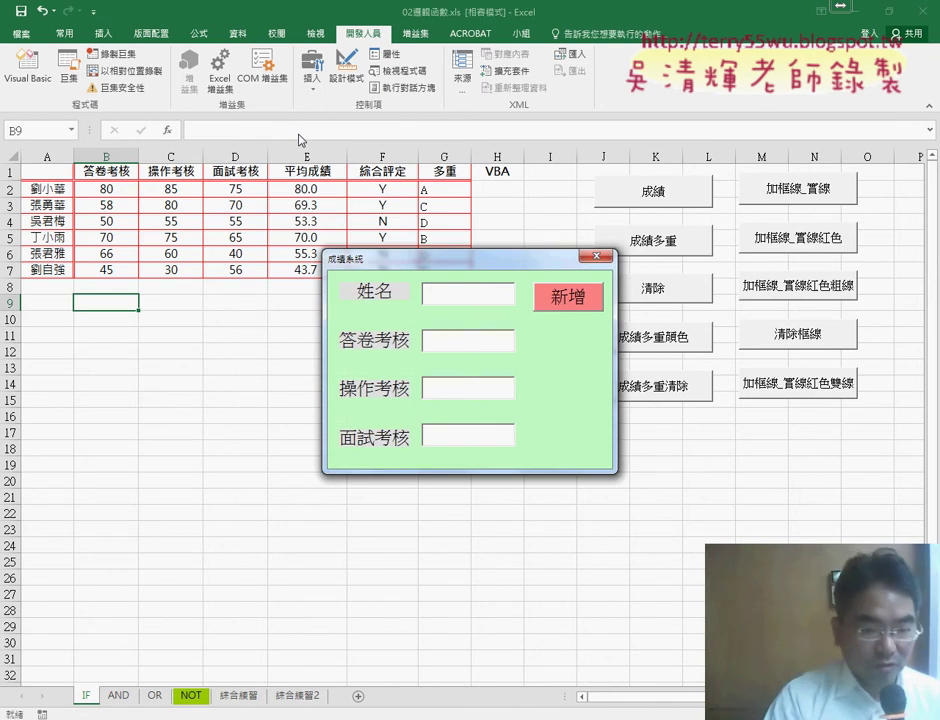
pyautogui.click(596, 256)
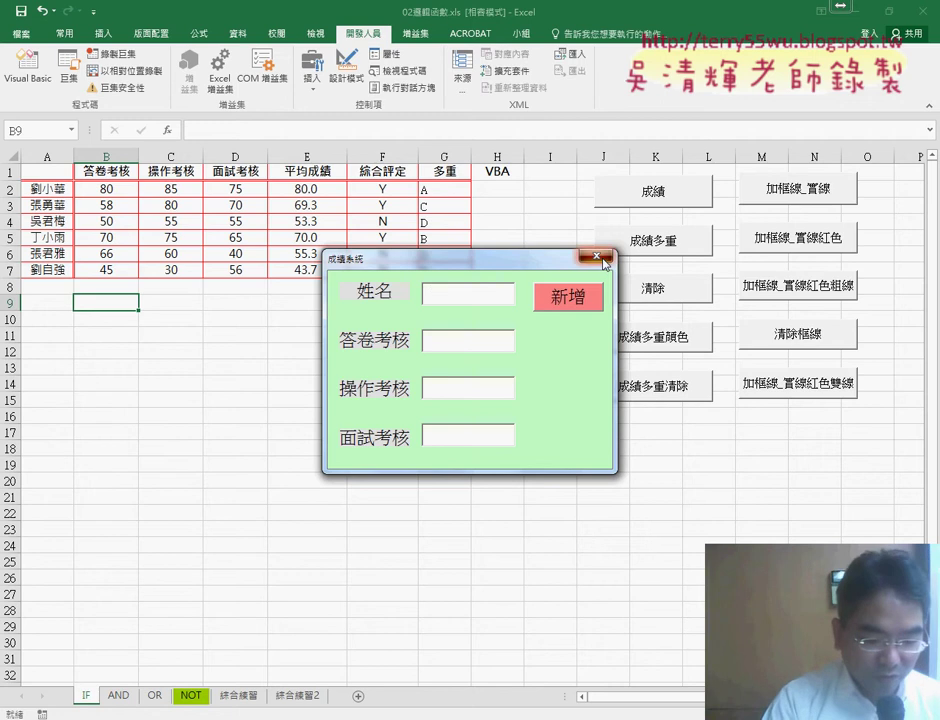
pyautogui.hotkey('alt', 'F11')
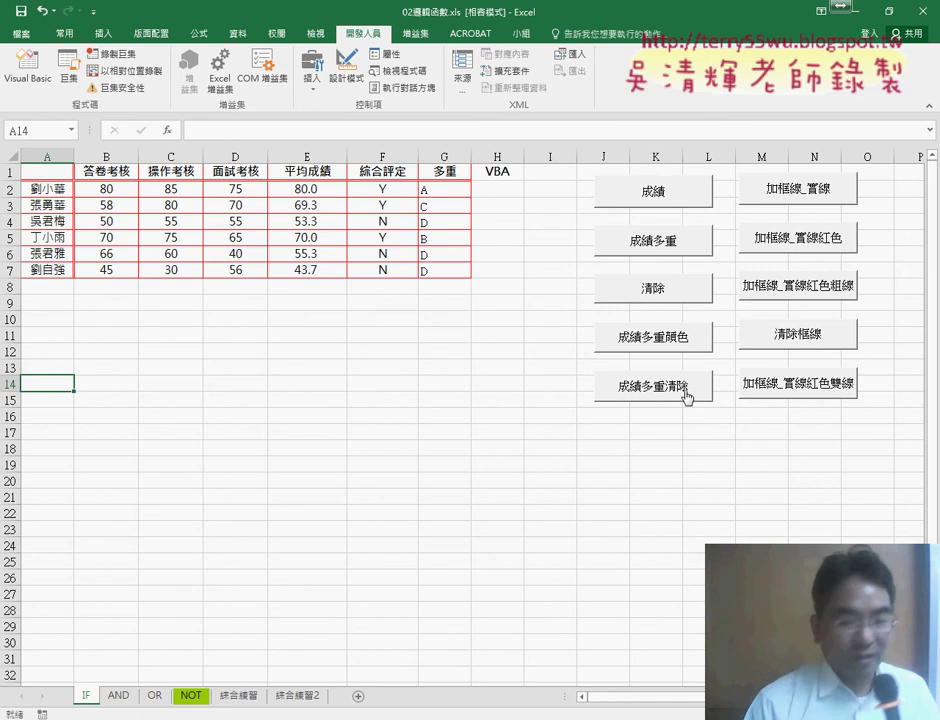
pyautogui.click(26, 70)
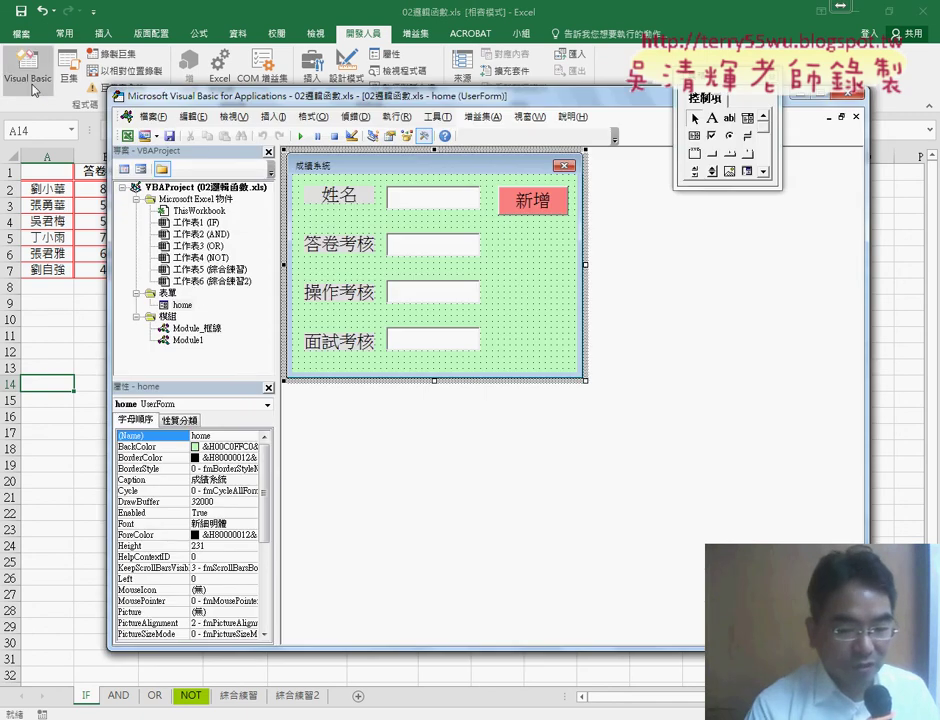
pyautogui.doubleClick(196, 339)
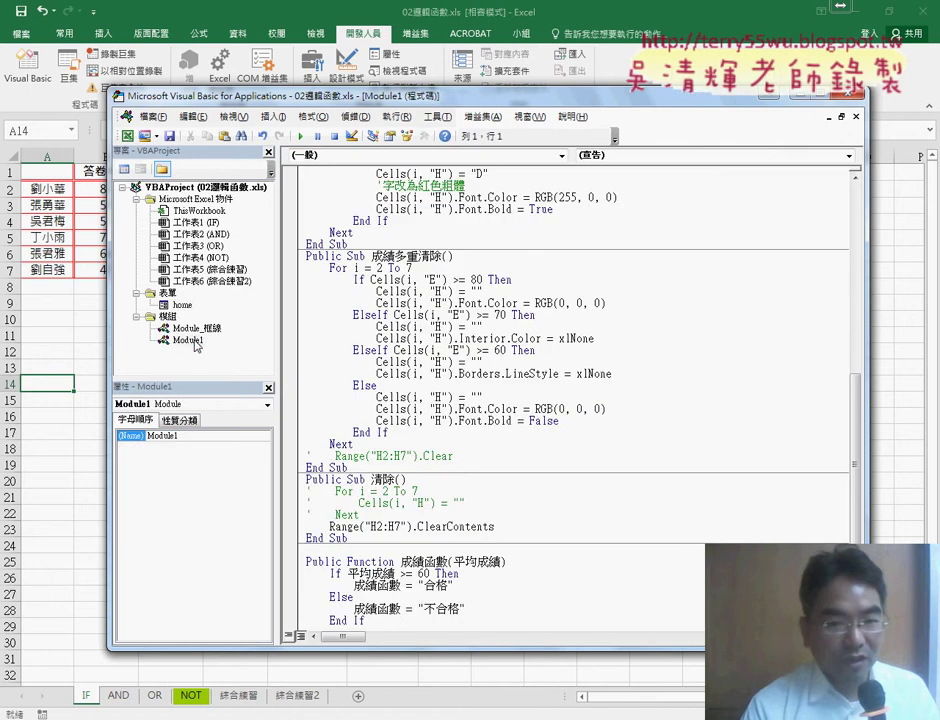
# Insert a new public procedure named 啟動表單 after the last End Sub in Module_框線.
pyautogui.doubleClick(192, 328)
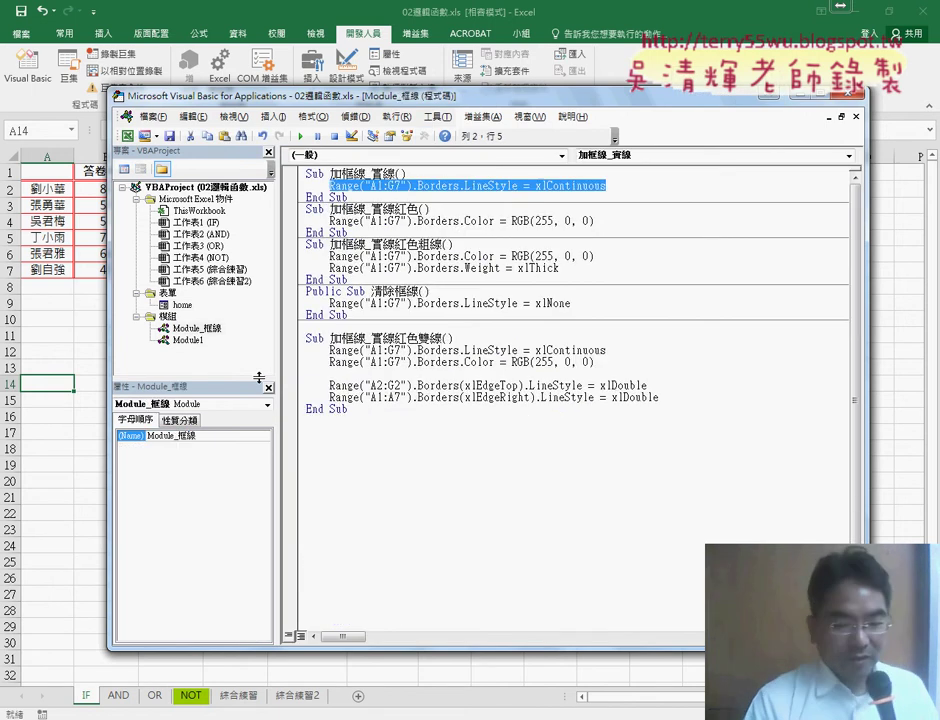
pyautogui.click(332, 436)
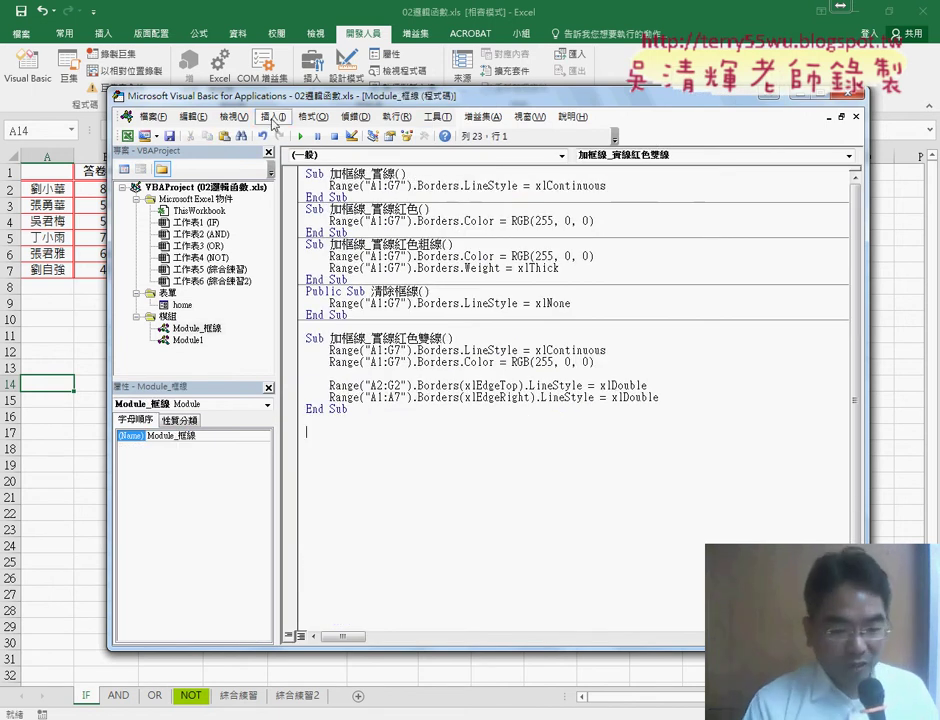
pyautogui.click(273, 116)
pyautogui.click(295, 136)
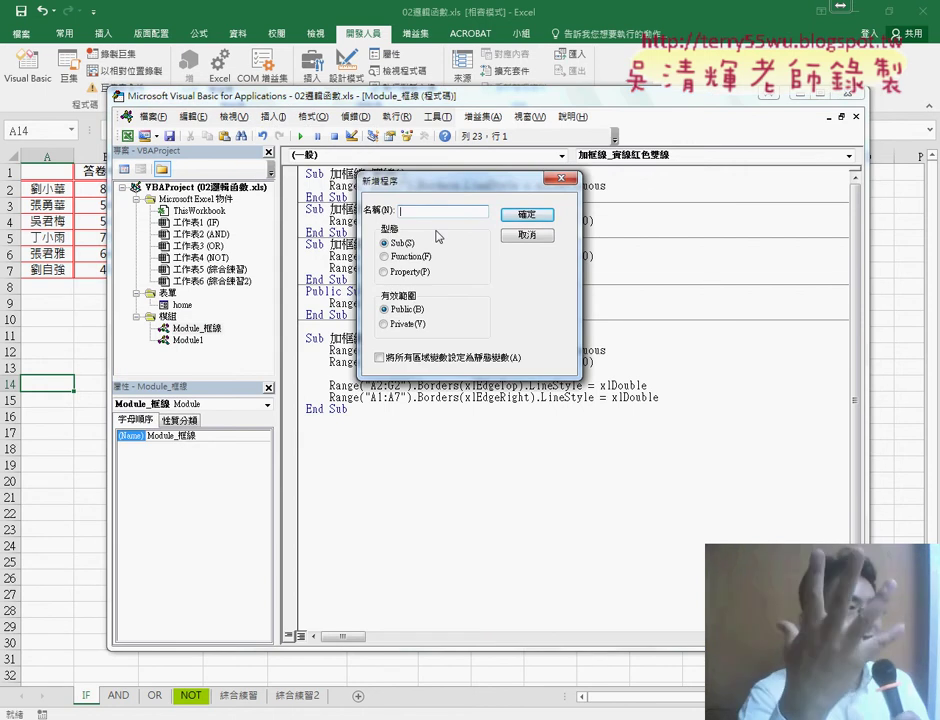
pyautogui.press('shift')
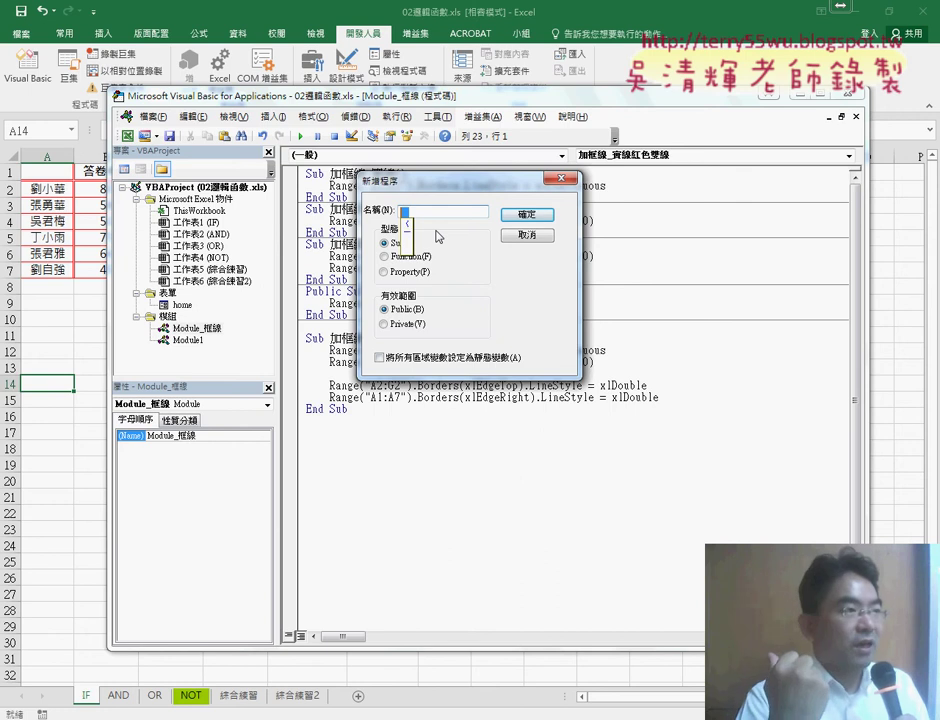
pyautogui.write('加')
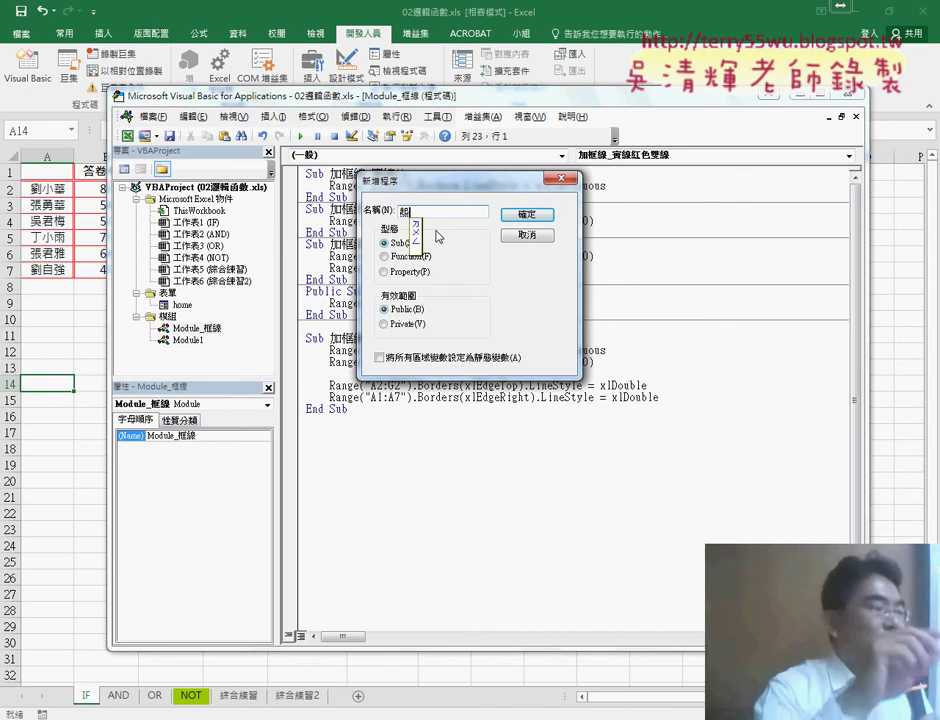
pyautogui.write('動表')
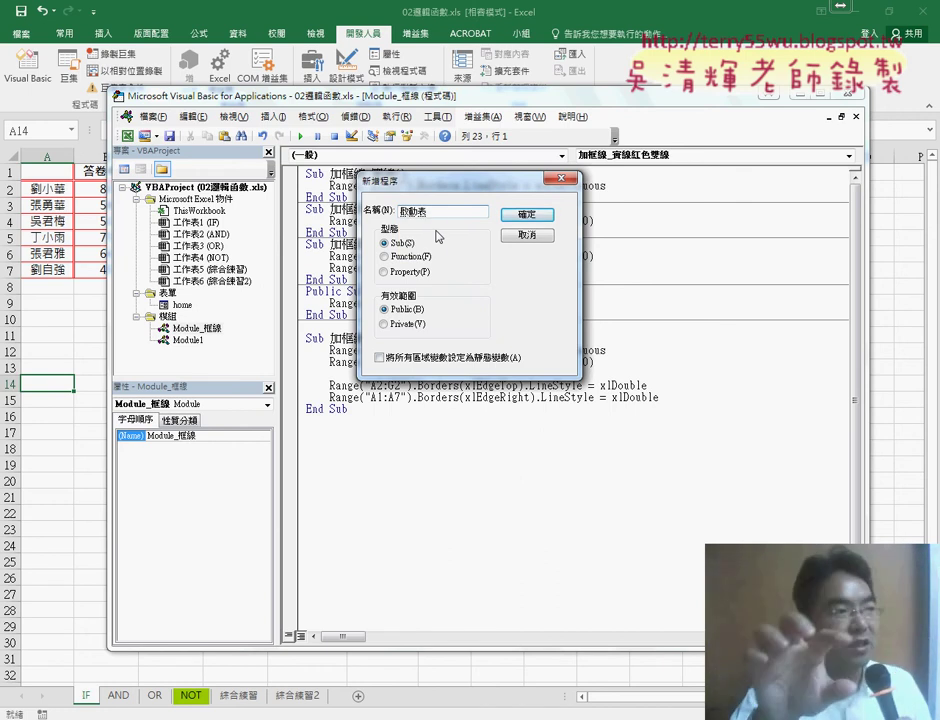
pyautogui.write('單')
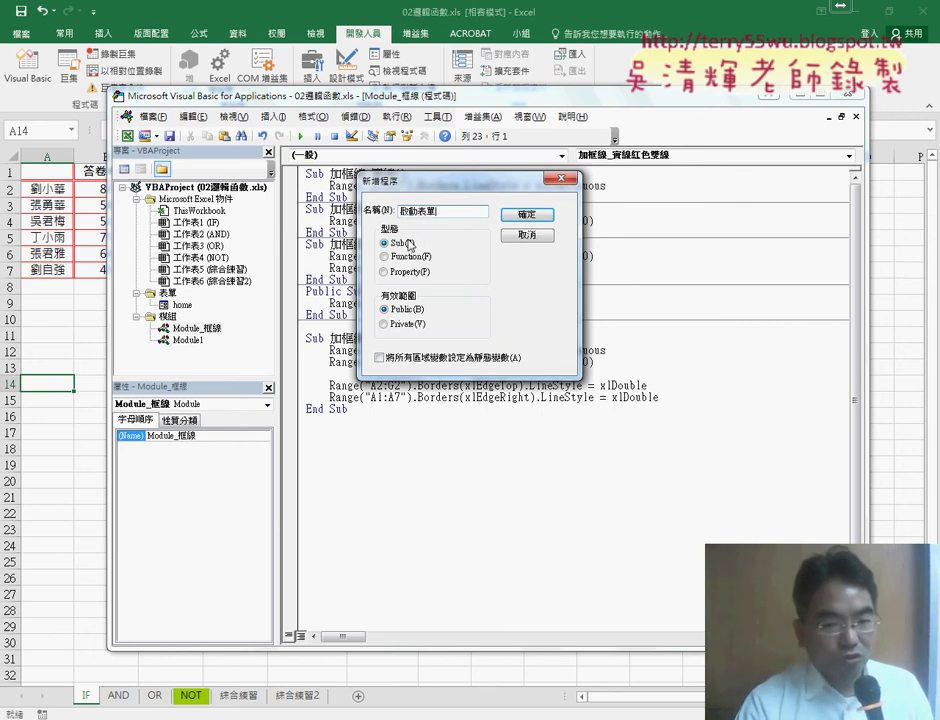
pyautogui.click(530, 215)
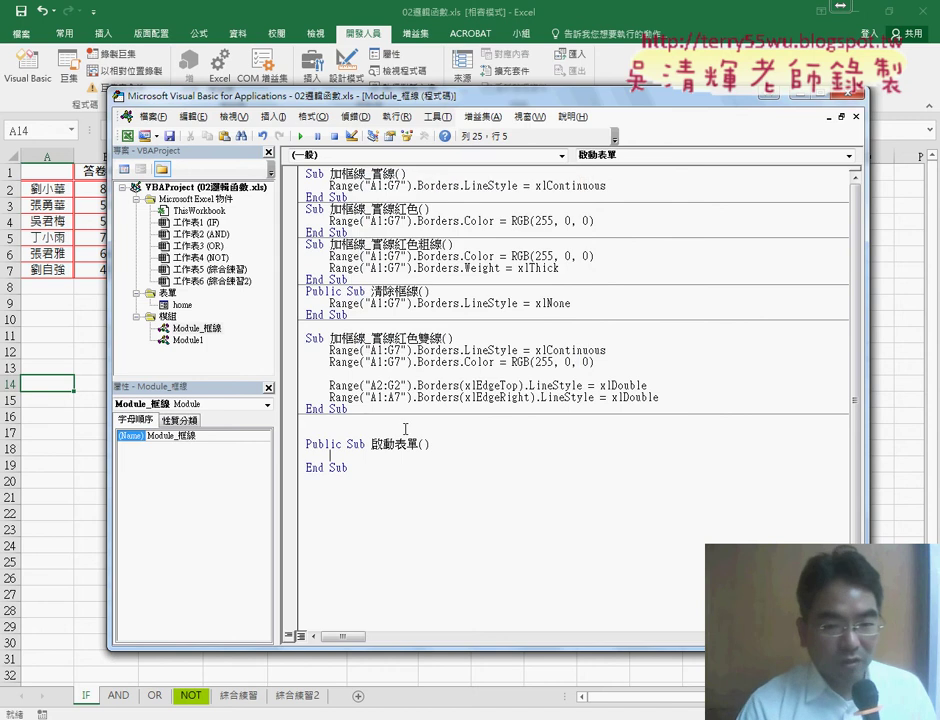
# Write the line home.Show inside the 啟動表單 procedure, using home's member list.
pyautogui.click(179, 307)
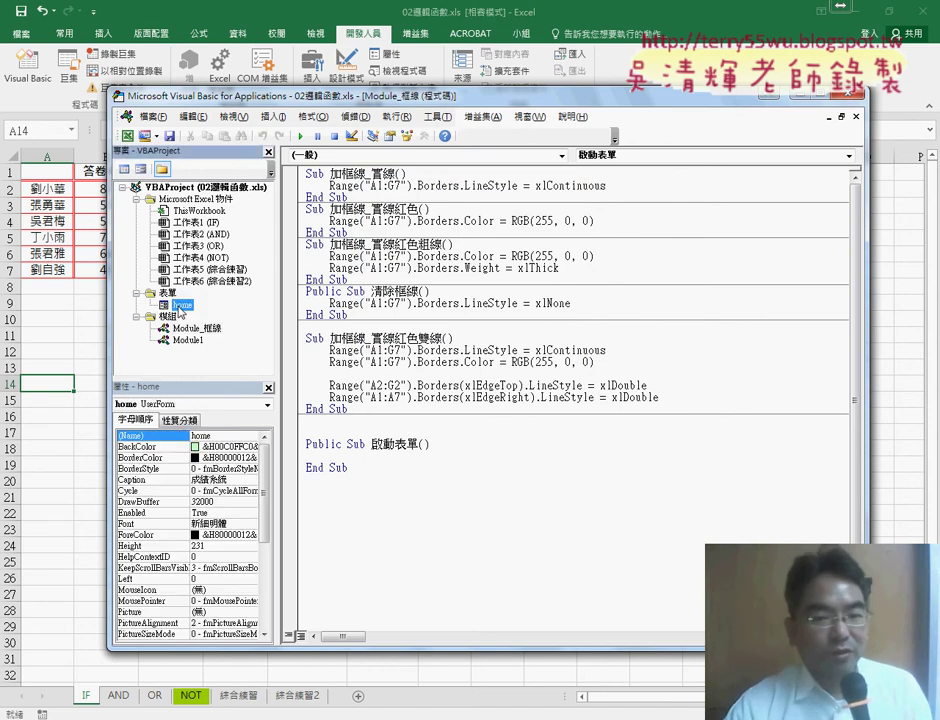
pyautogui.click(339, 458)
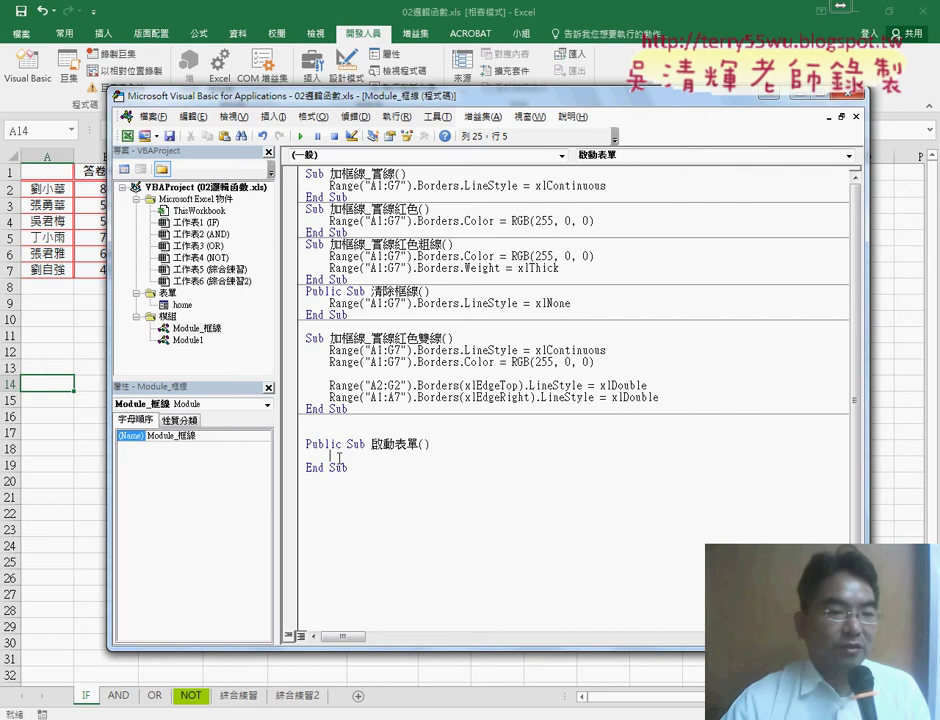
pyautogui.write('home')
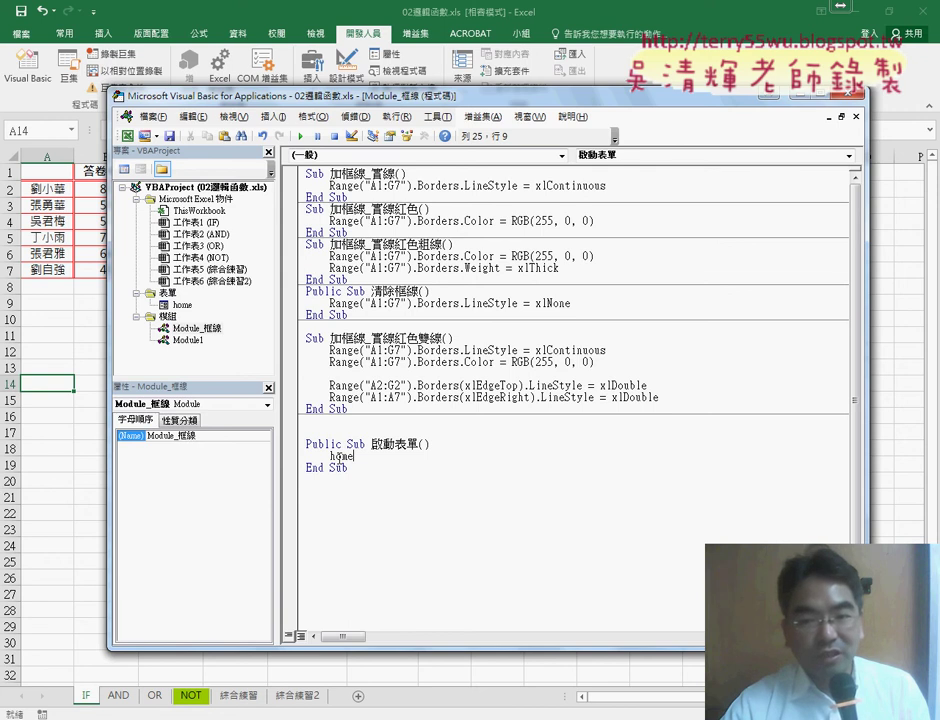
pyautogui.write('.')
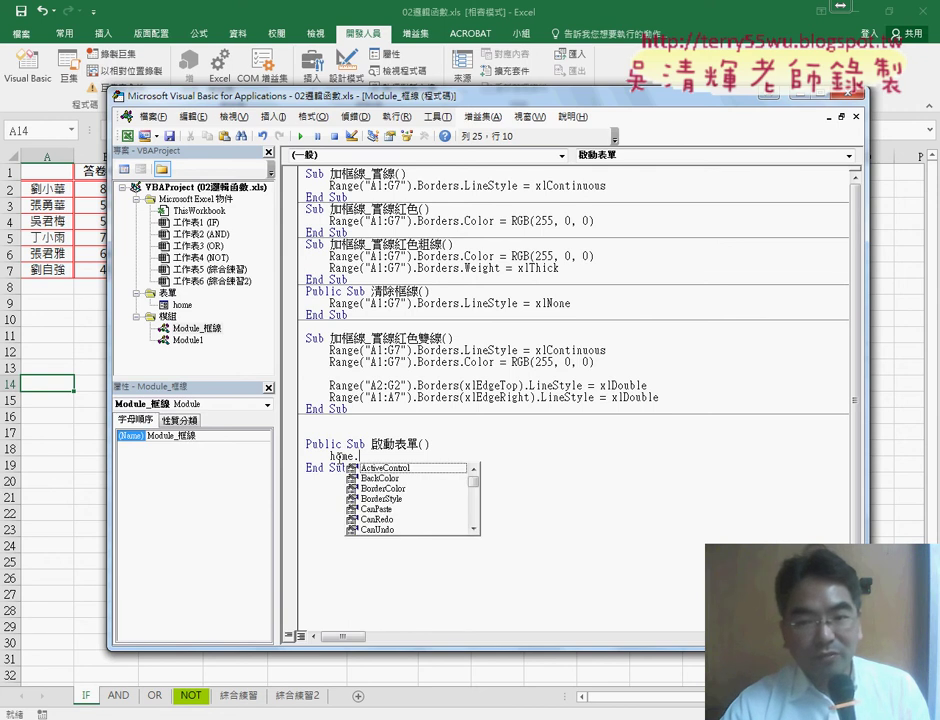
pyautogui.write('s')
pyautogui.write('o')
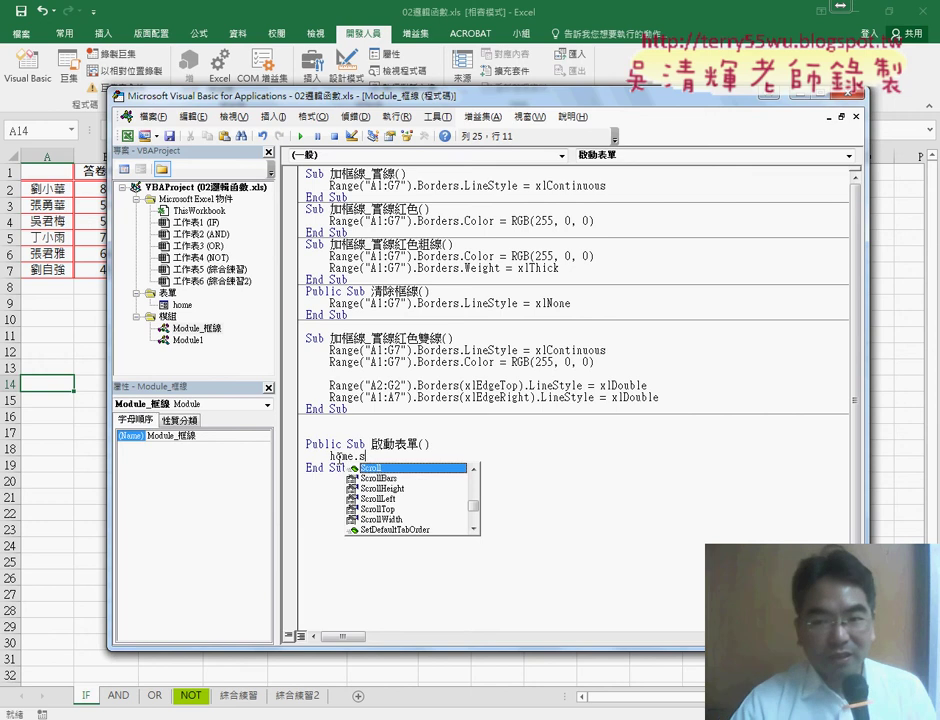
pyautogui.press('BackSpace')
pyautogui.press('BackSpace')
pyautogui.write('how')
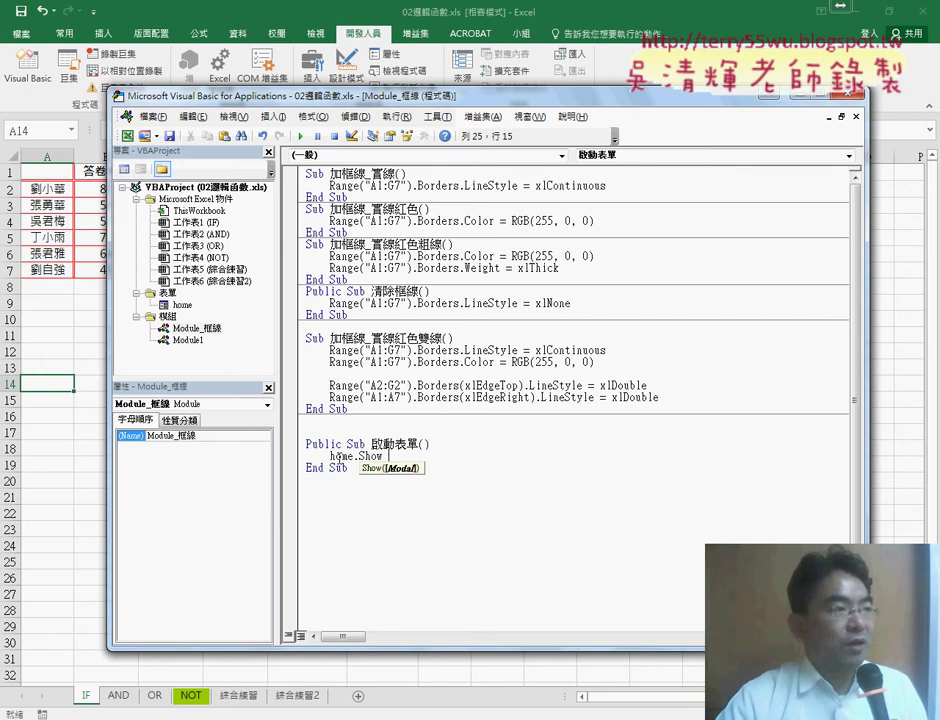
pyautogui.press('BackSpace')
pyautogui.press('BackSpace')
pyautogui.press('BackSpace')
pyautogui.hotkey('ctrl', 'j')
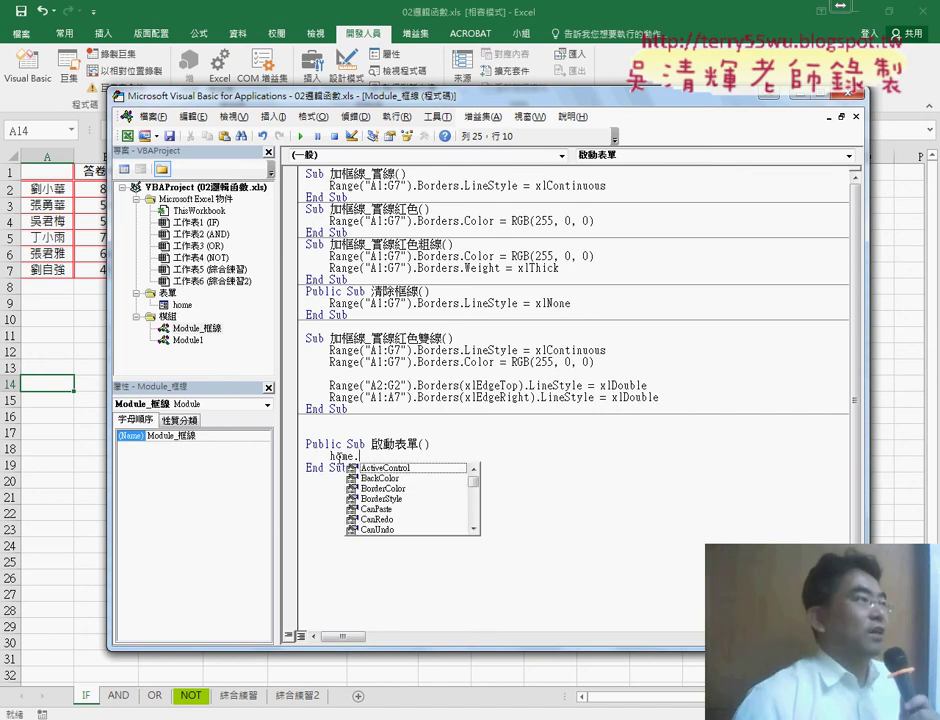
pyautogui.write('h')
pyautogui.press('Down')
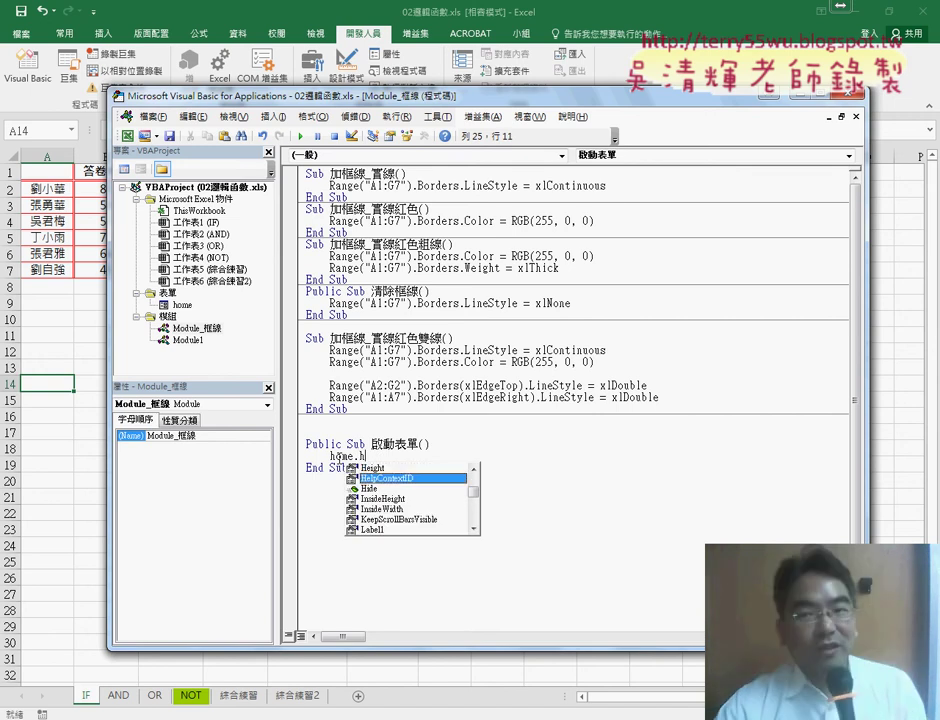
pyautogui.press('Down')
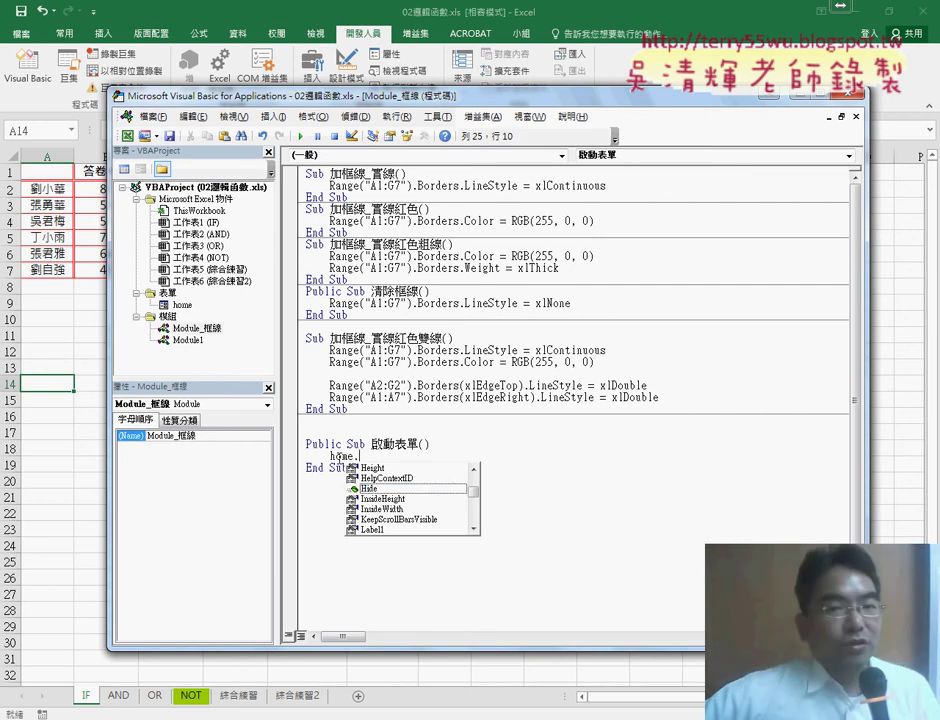
pyautogui.press('BackSpace')
pyautogui.press('BackSpace')
pyautogui.write('.')
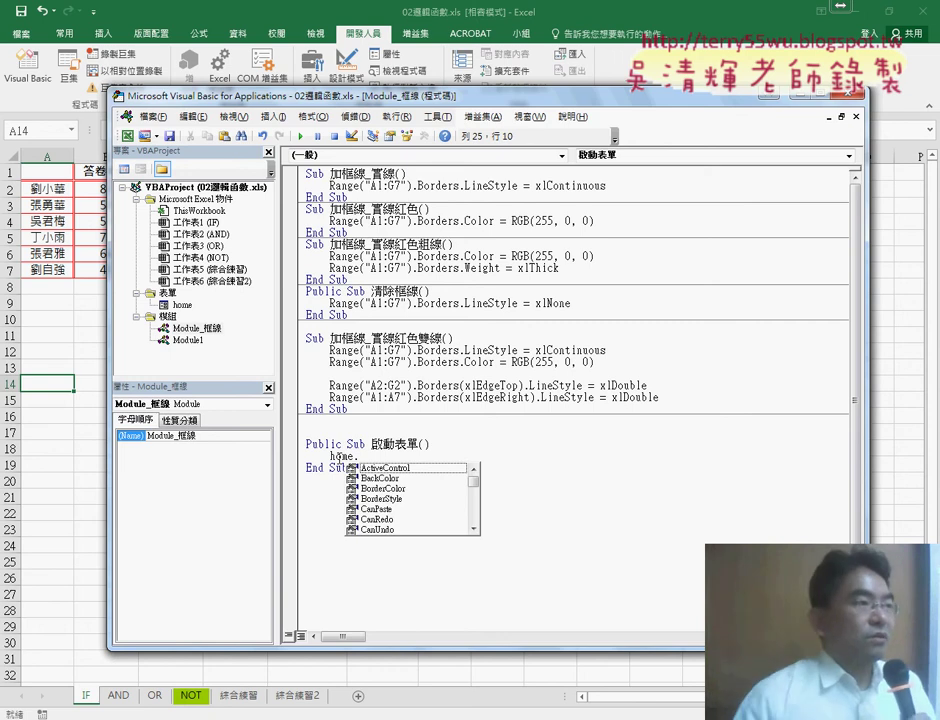
pyautogui.write('show')
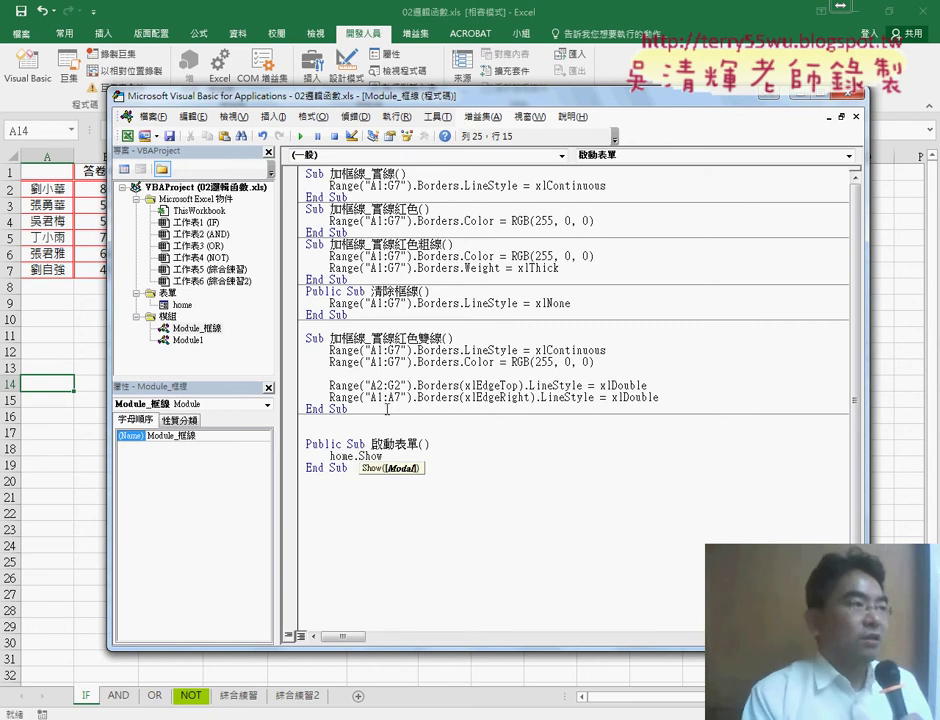
pyautogui.press('Down')
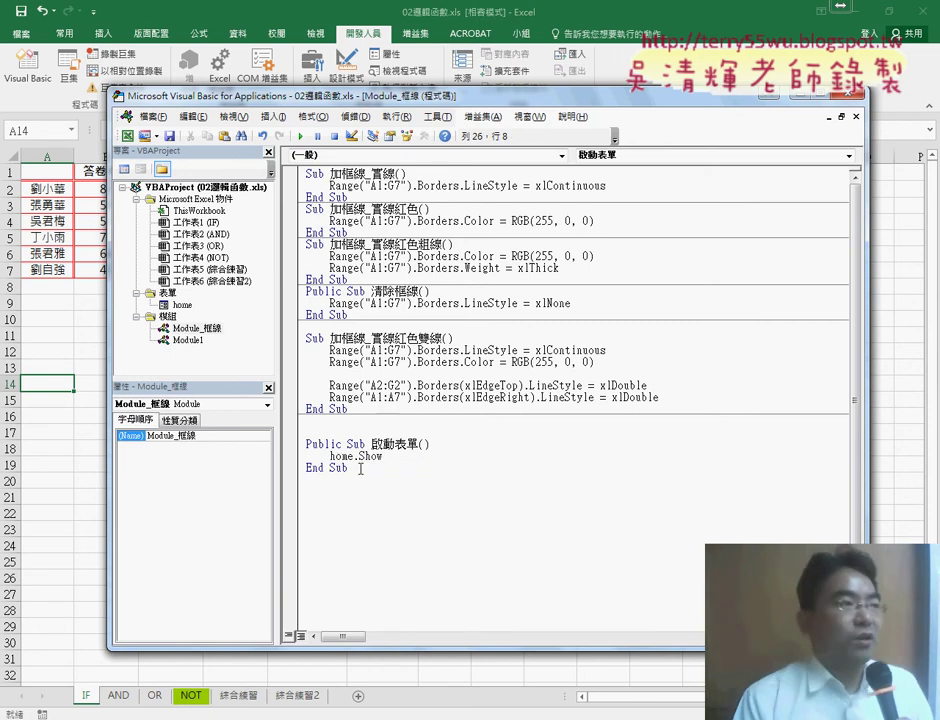
pyautogui.moveTo(360, 468); pyautogui.dragTo(305, 444)
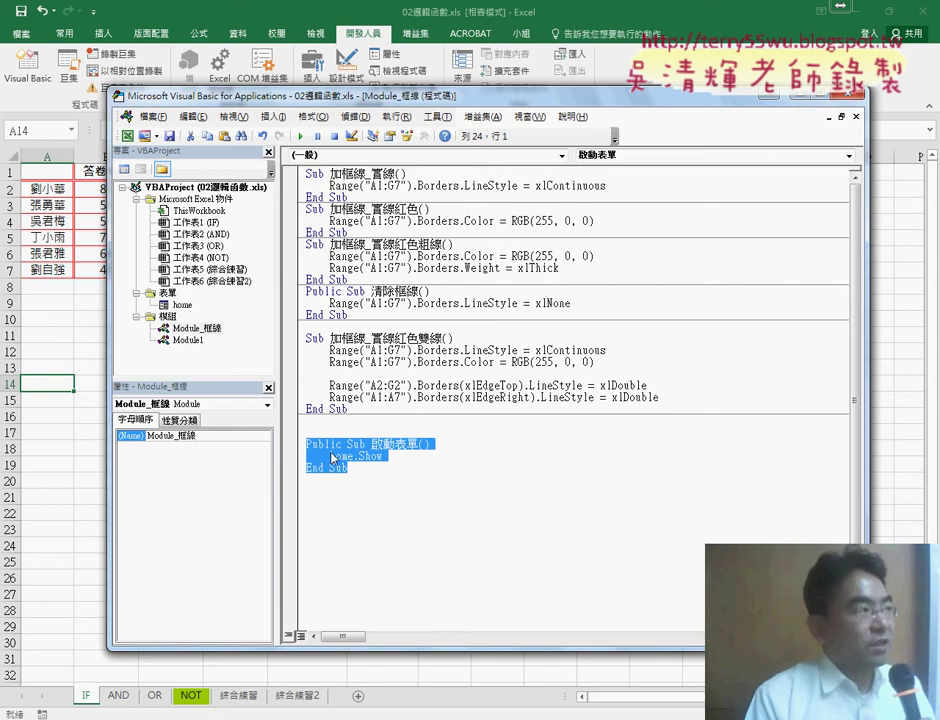
# Copy the 成績多重清除 button and paste the copy at cell J16.
pyautogui.click(61, 452)
pyautogui.rightClick(641, 393)
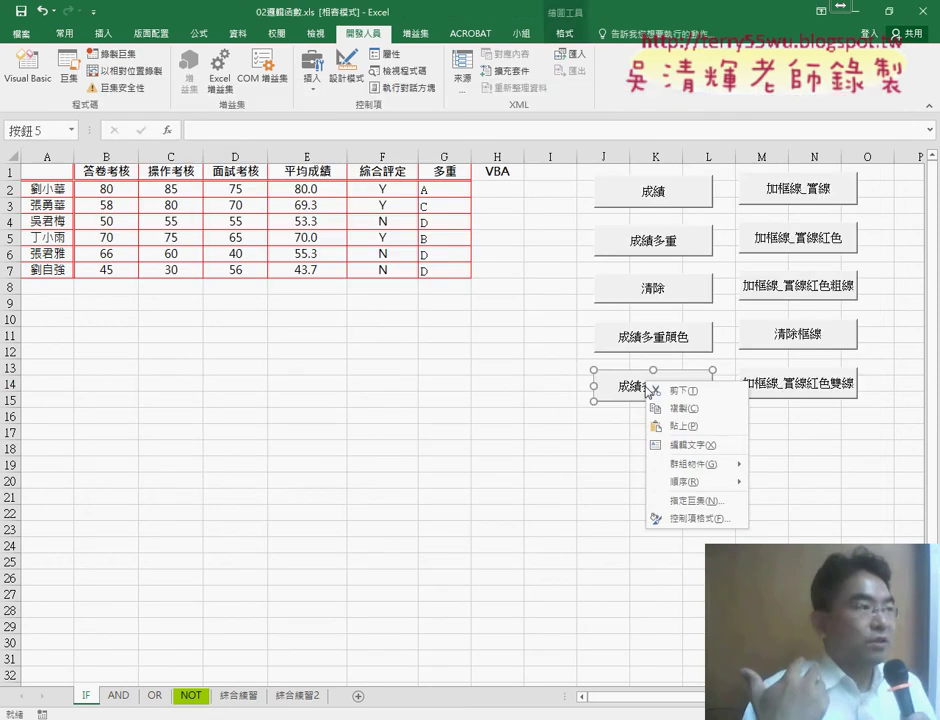
pyautogui.click(640, 411)
pyautogui.click(598, 415)
pyautogui.rightClick(598, 415)
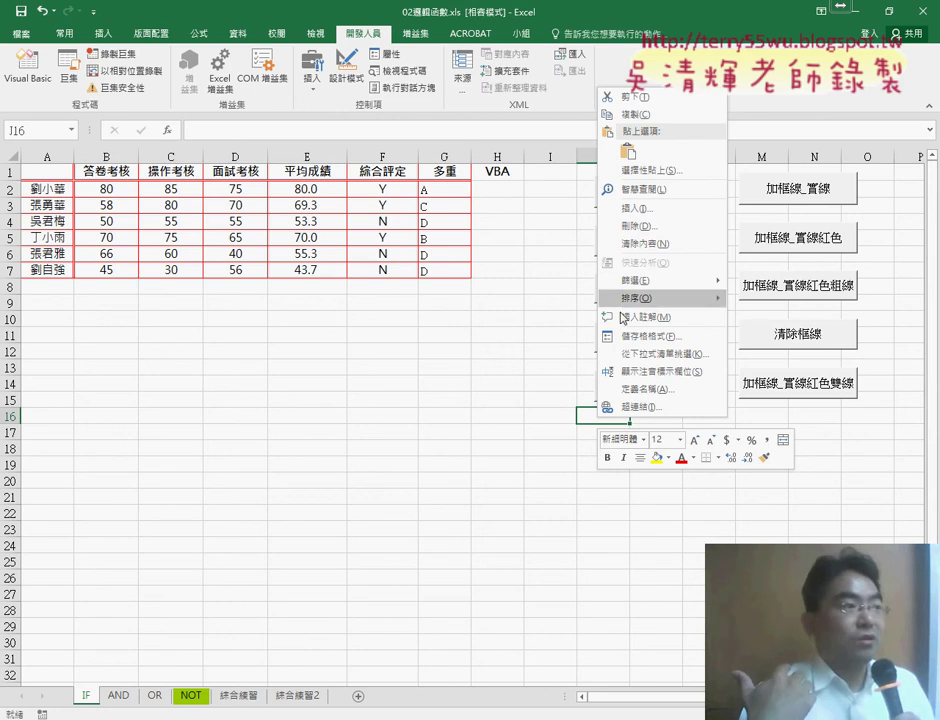
pyautogui.click(627, 151)
# Assign the 啟動表單 macro to the pasted button.
pyautogui.rightClick(645, 427)
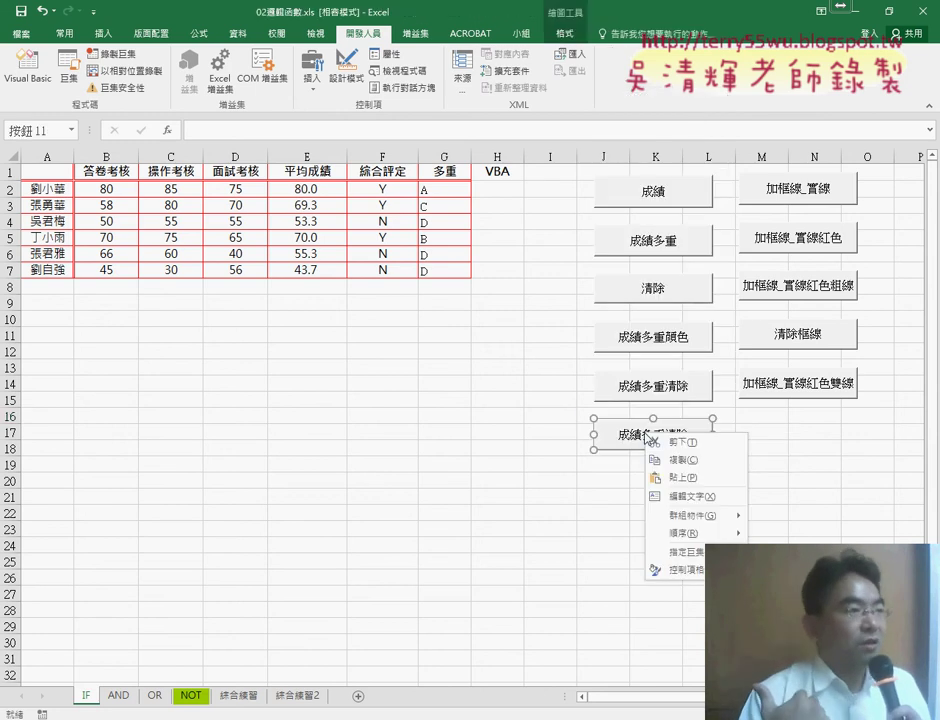
pyautogui.click(660, 550)
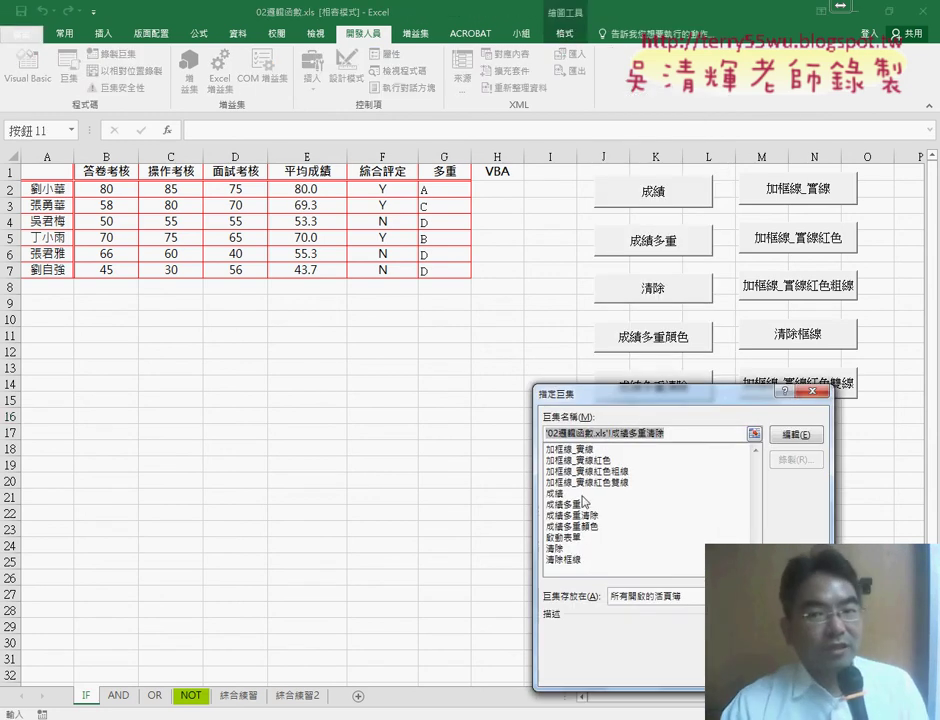
pyautogui.click(583, 537)
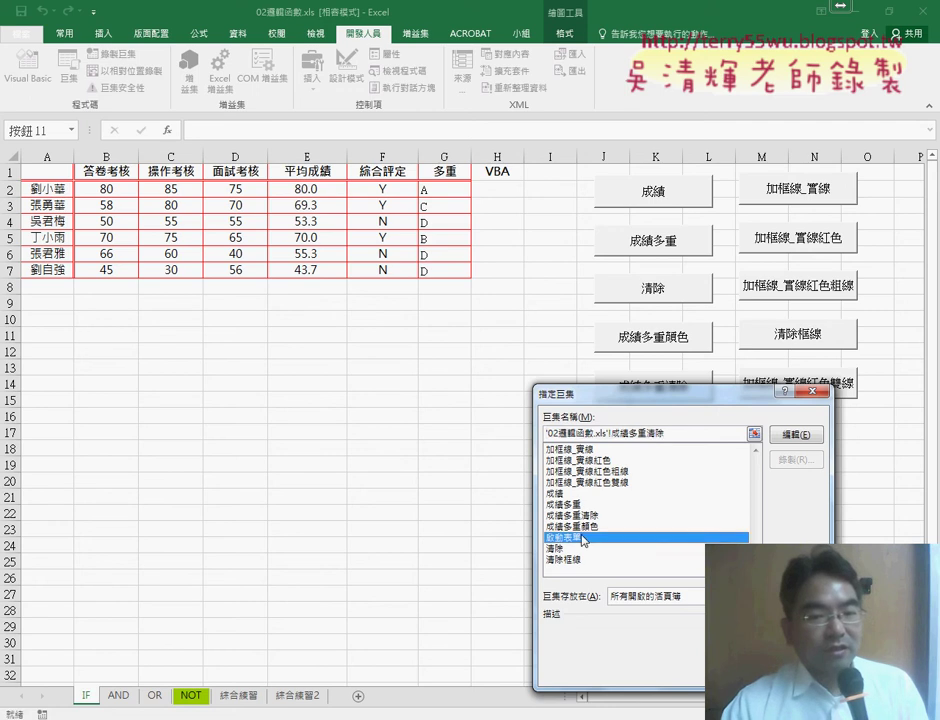
pyautogui.rightClick(593, 434)
pyautogui.click(634, 512)
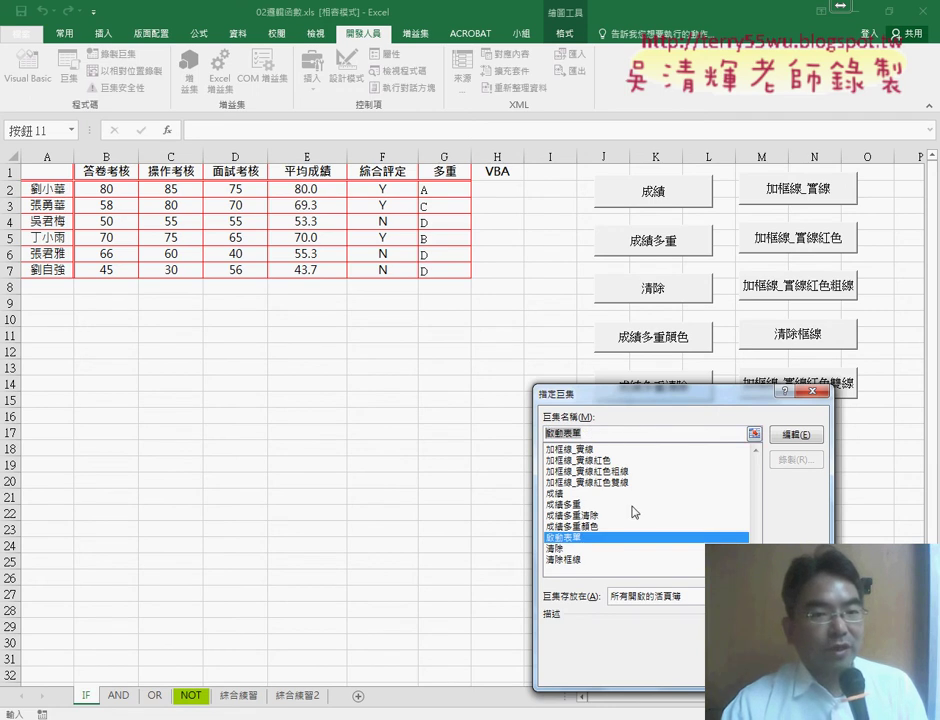
pyautogui.press('Return')
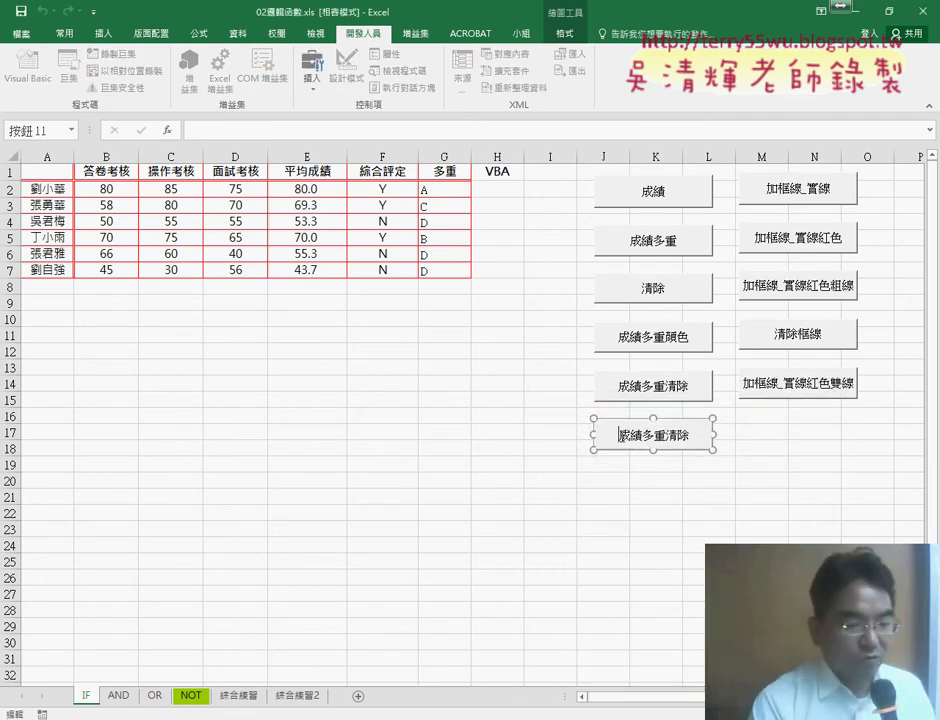
# Change the new button's caption to 啟動表單.
pyautogui.hotkey('ctrl', 'a')
pyautogui.press('BackSpace')
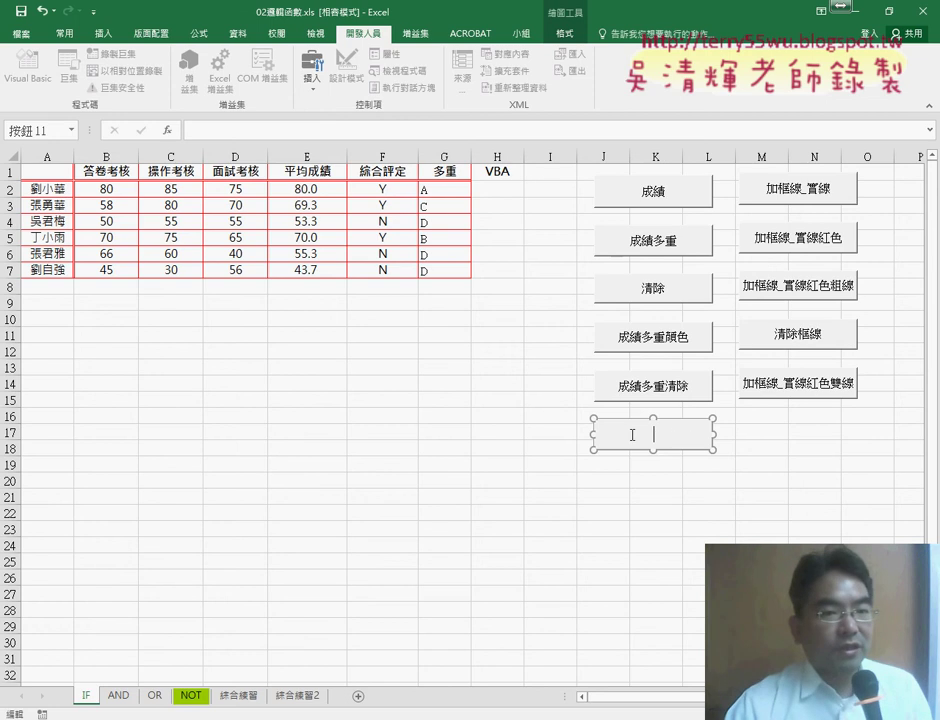
pyautogui.write('啟動表單')
pyautogui.click(708, 560)
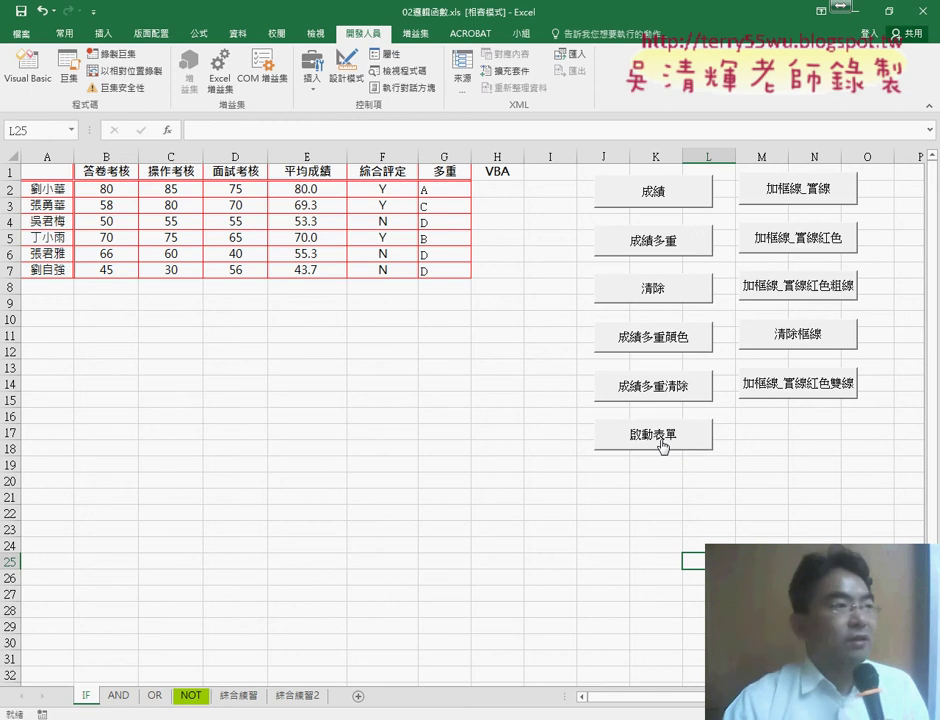
pyautogui.click(660, 446)
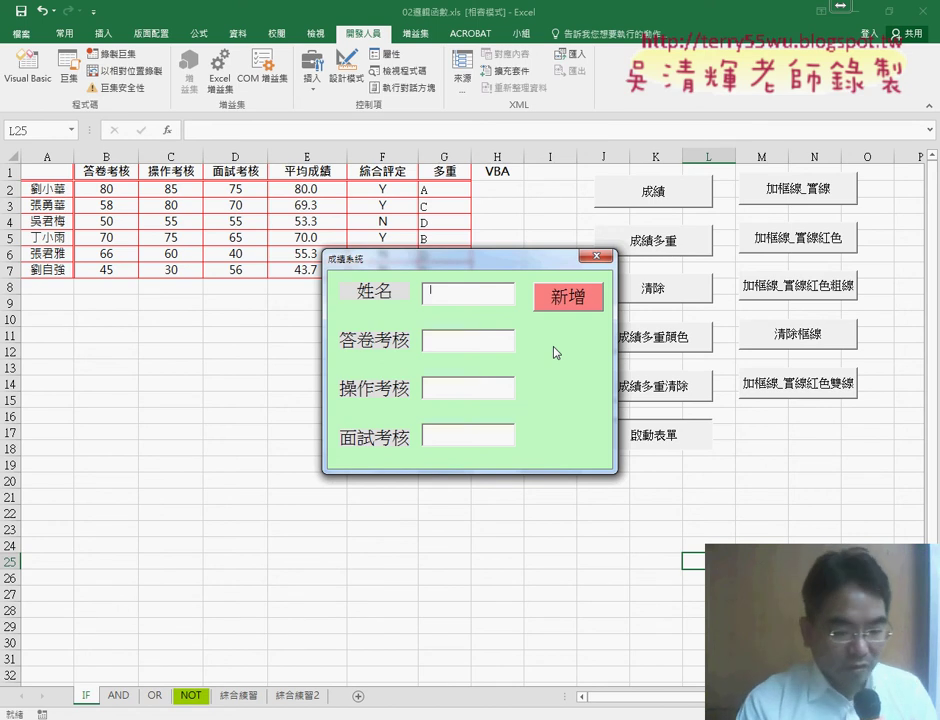
pyautogui.click(596, 256)
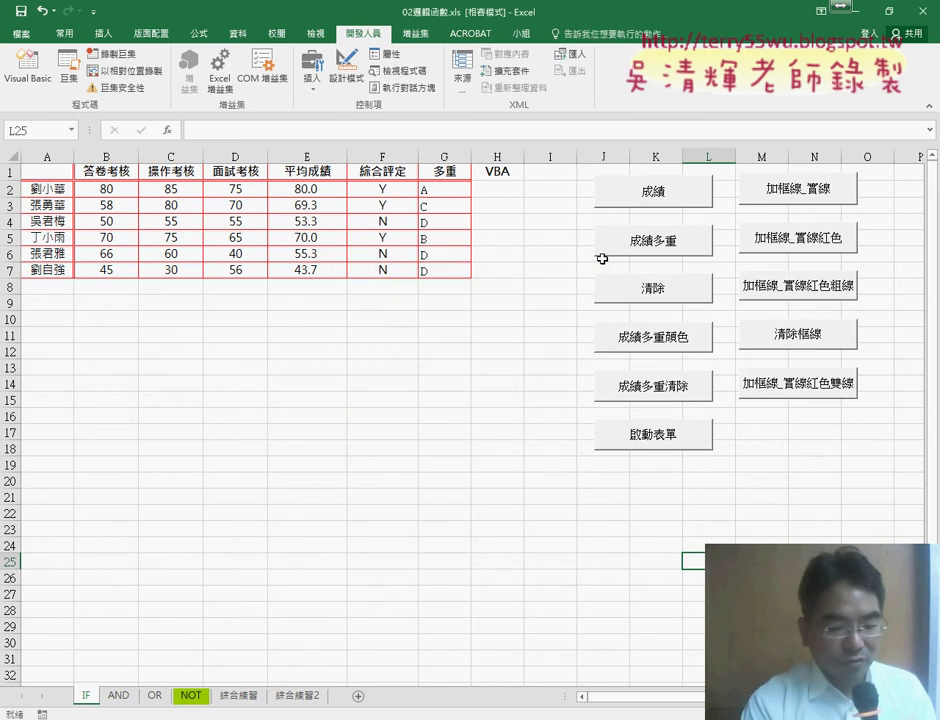
pyautogui.click(640, 437)
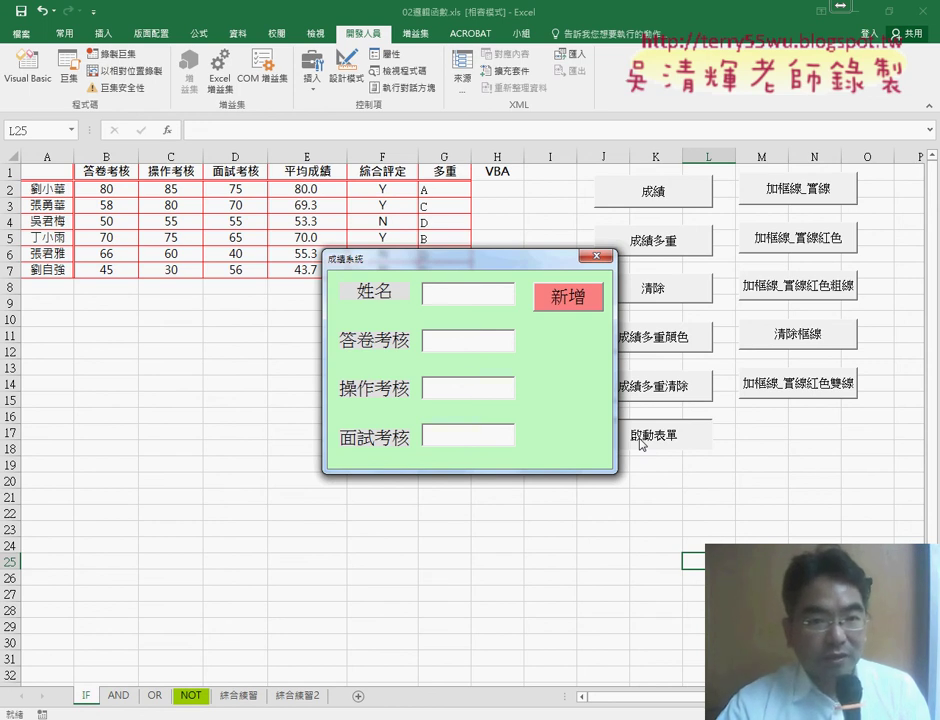
pyautogui.click(597, 257)
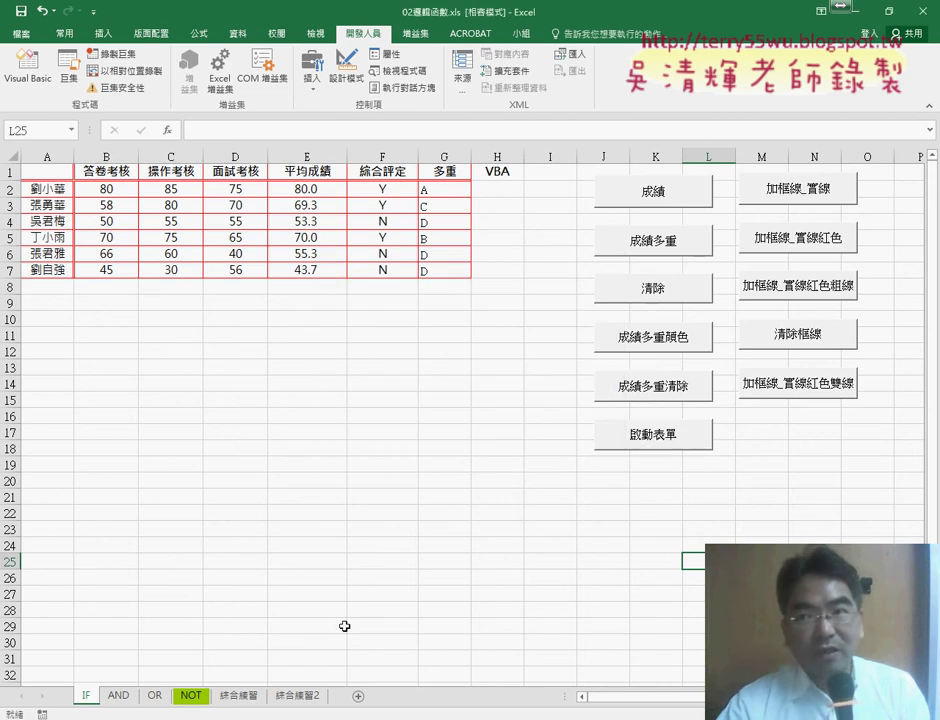
pyautogui.moveTo(365, 686)
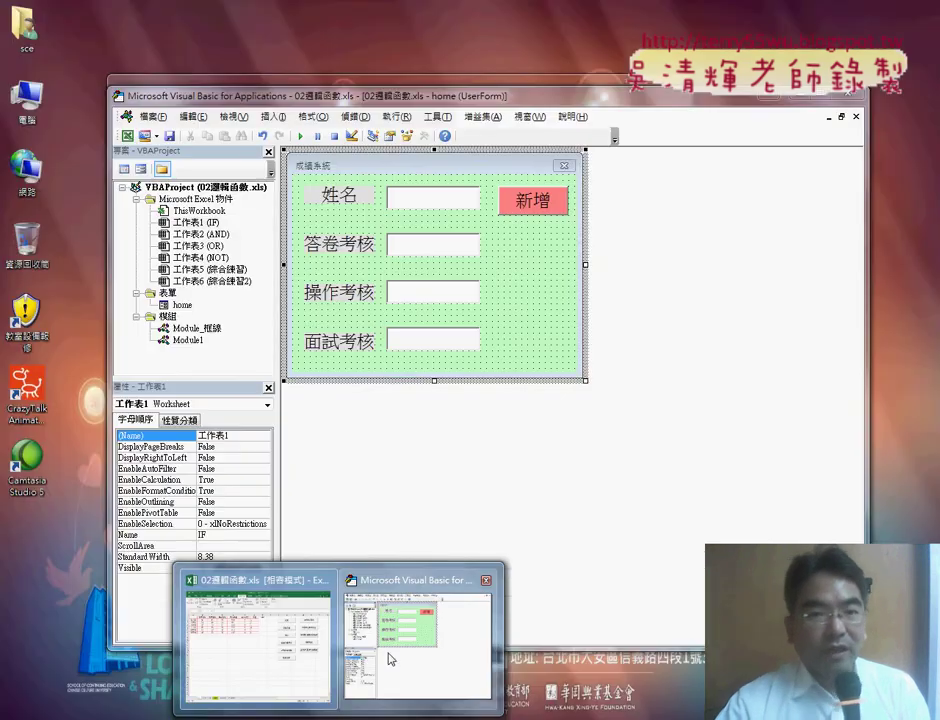
# Switch back to the VBA editor and select ThisWorkbook in the Project Explorer.
pyautogui.click(375, 652)
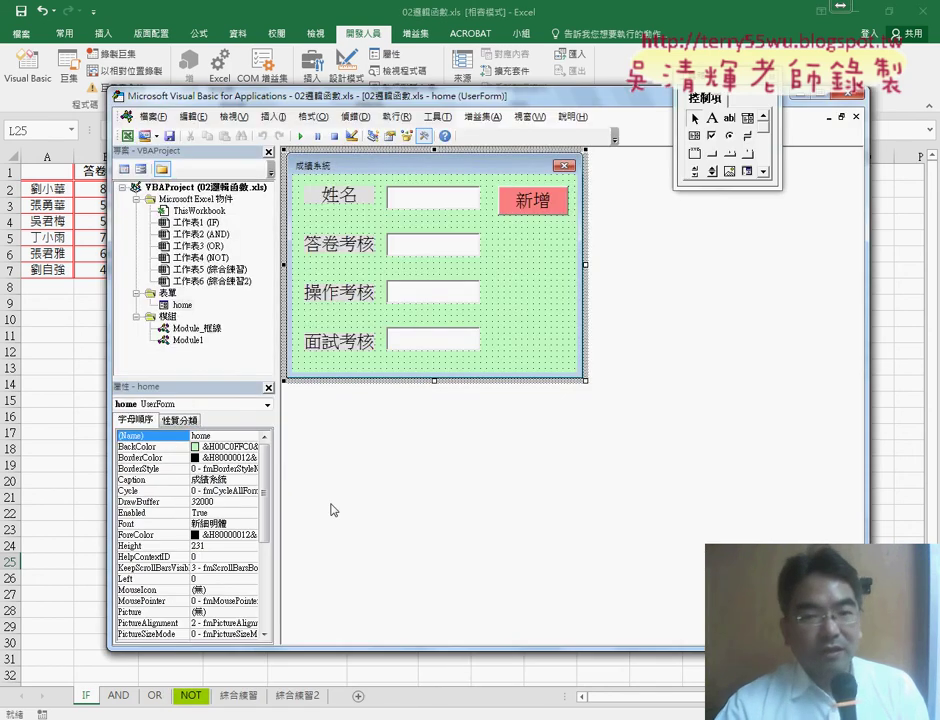
pyautogui.click(200, 211)
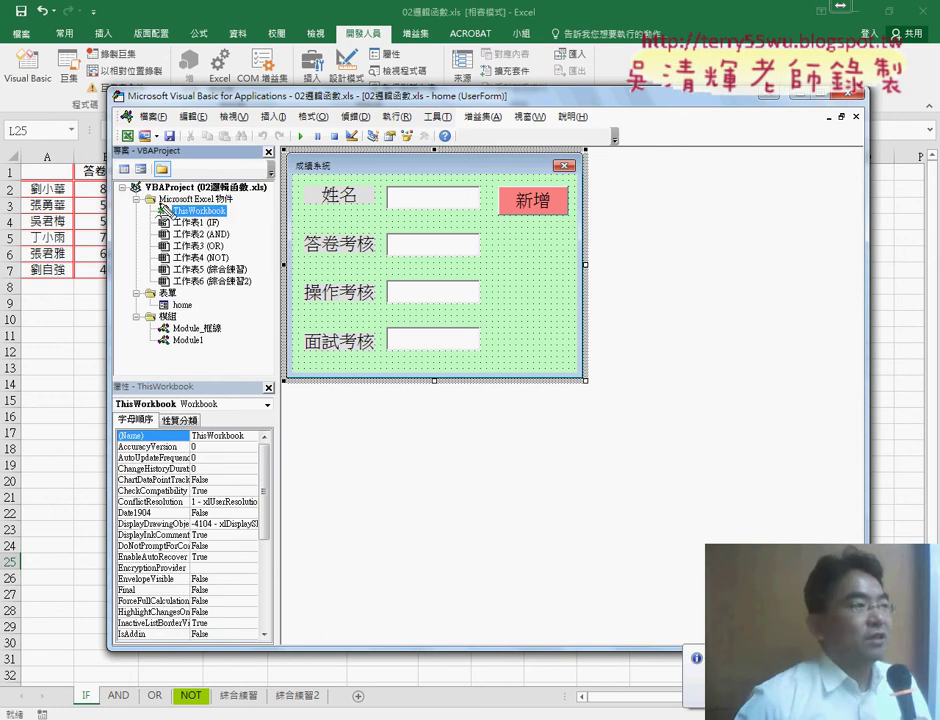
pyautogui.moveTo(152, 201); pyautogui.dragTo(227, 218)
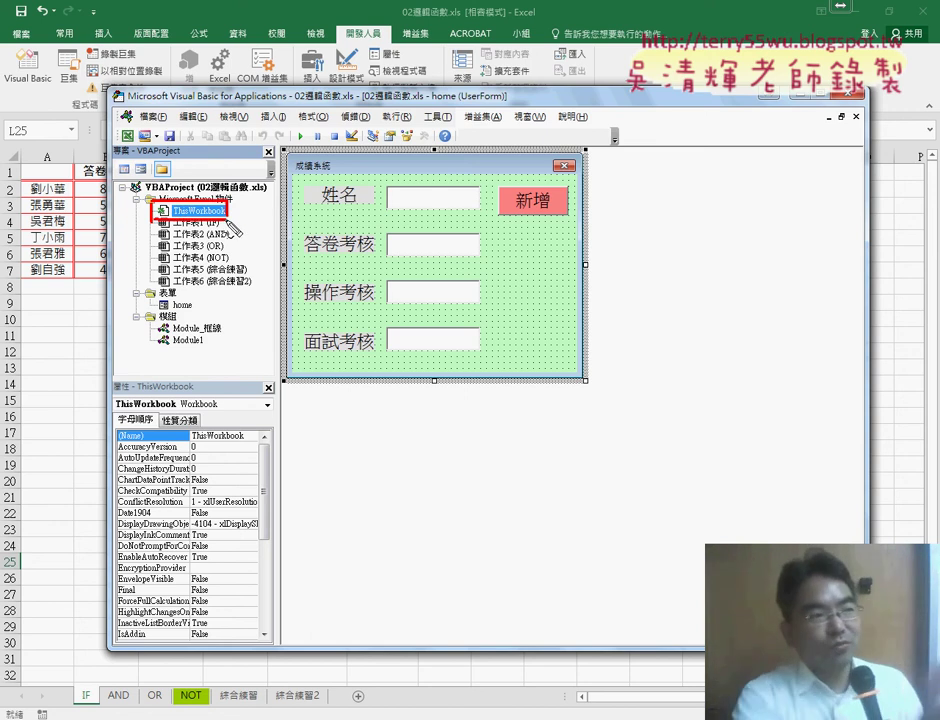
pyautogui.moveTo(403, 19); pyautogui.dragTo(474, 19)
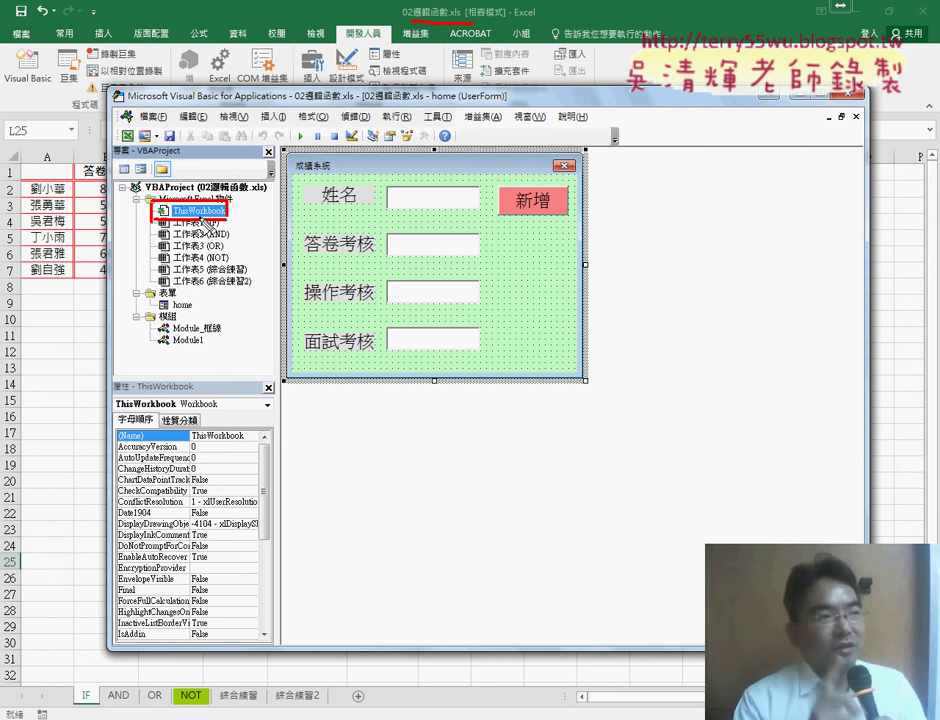
pyautogui.click(181, 304)
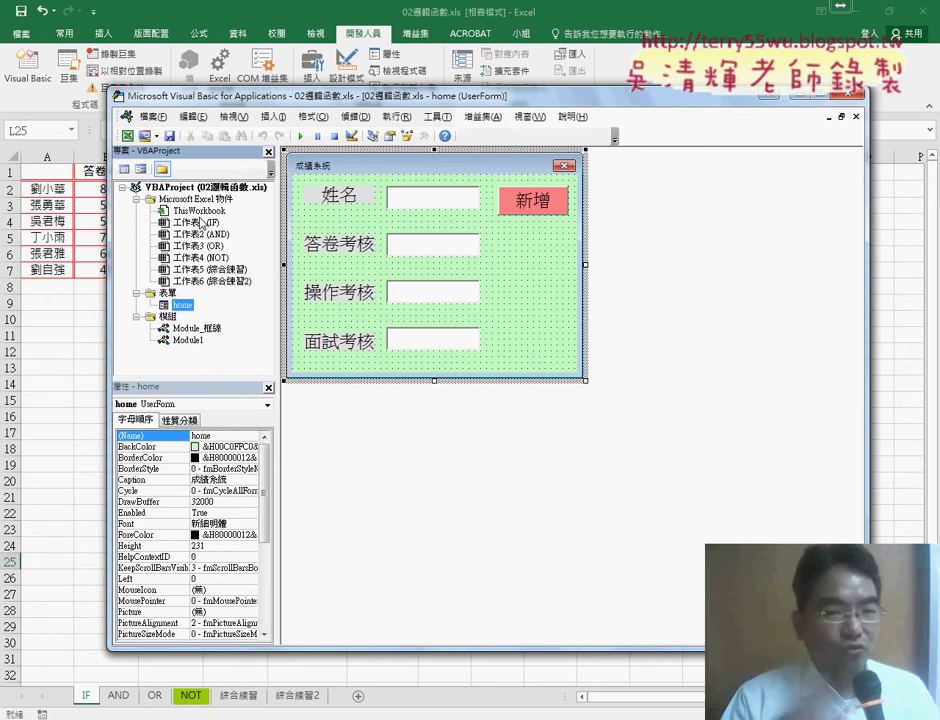
pyautogui.click(200, 212)
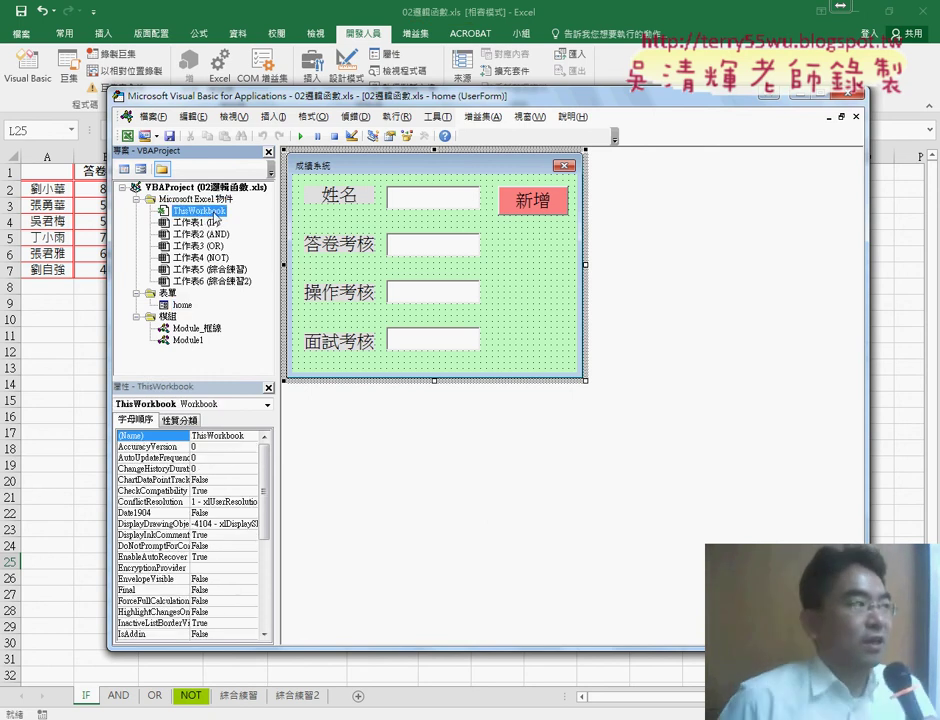
# Create a Workbook_Open procedure in ThisWorkbook that runs home.Show.
pyautogui.doubleClick(205, 212)
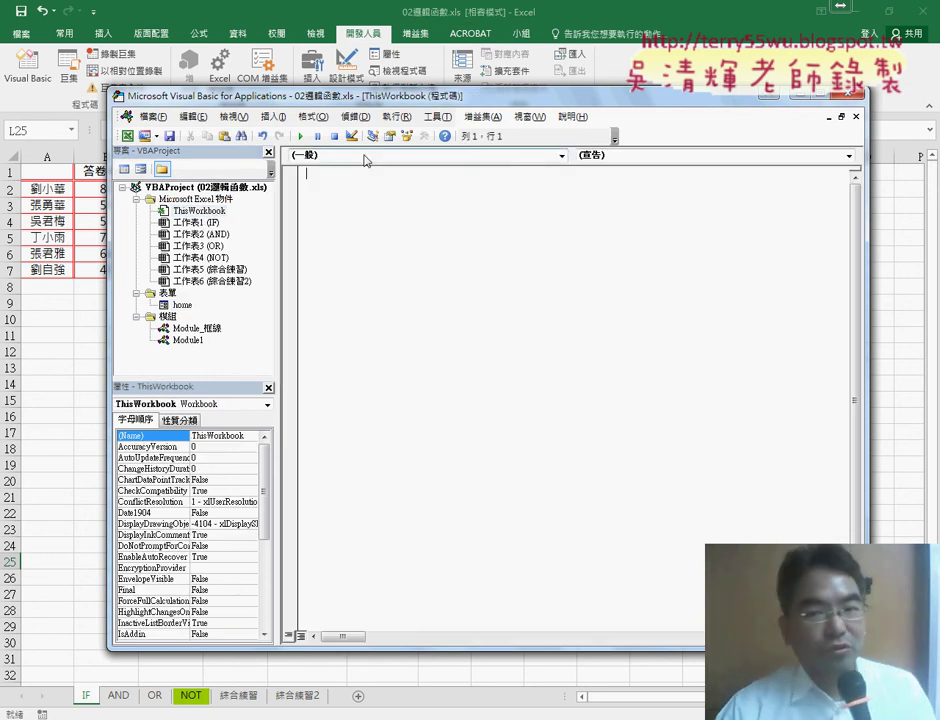
pyautogui.click(360, 156)
pyautogui.click(332, 178)
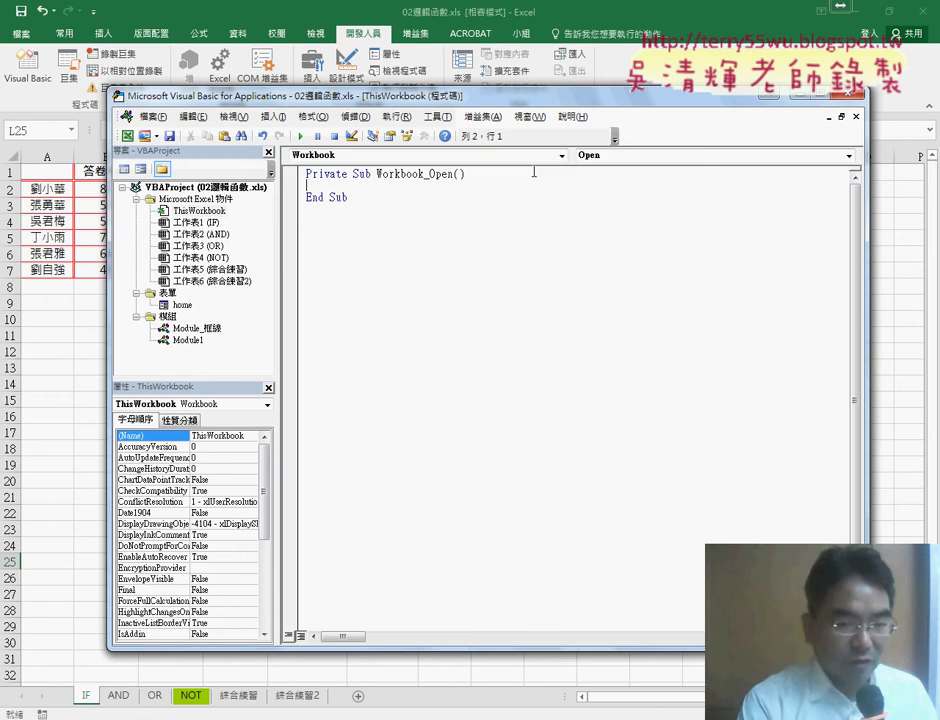
pyautogui.click(602, 156)
pyautogui.click(602, 156)
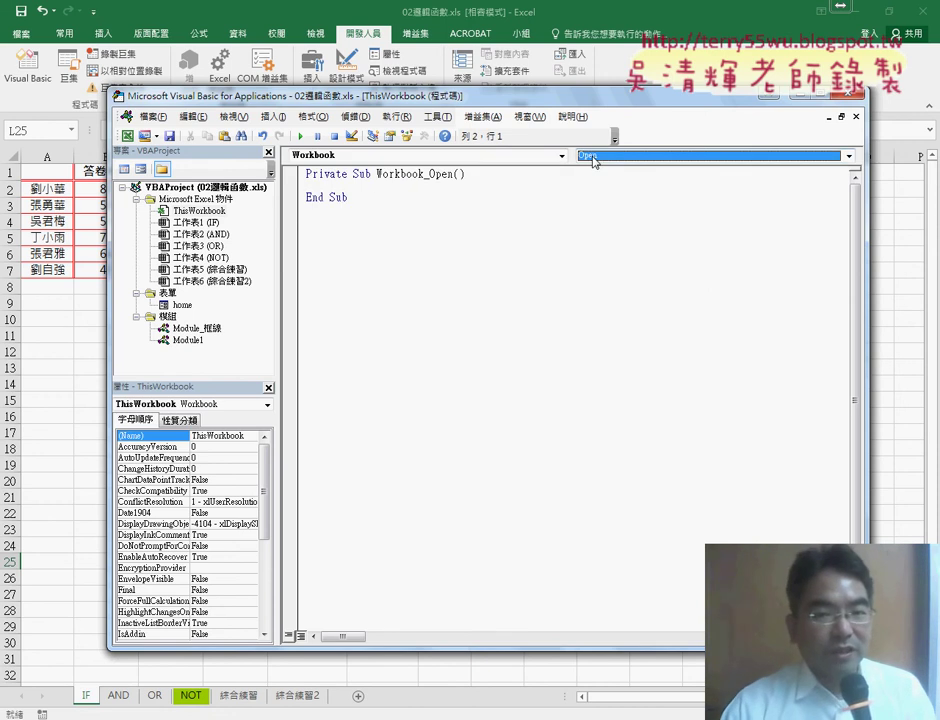
pyautogui.click(371, 183)
pyautogui.write('home')
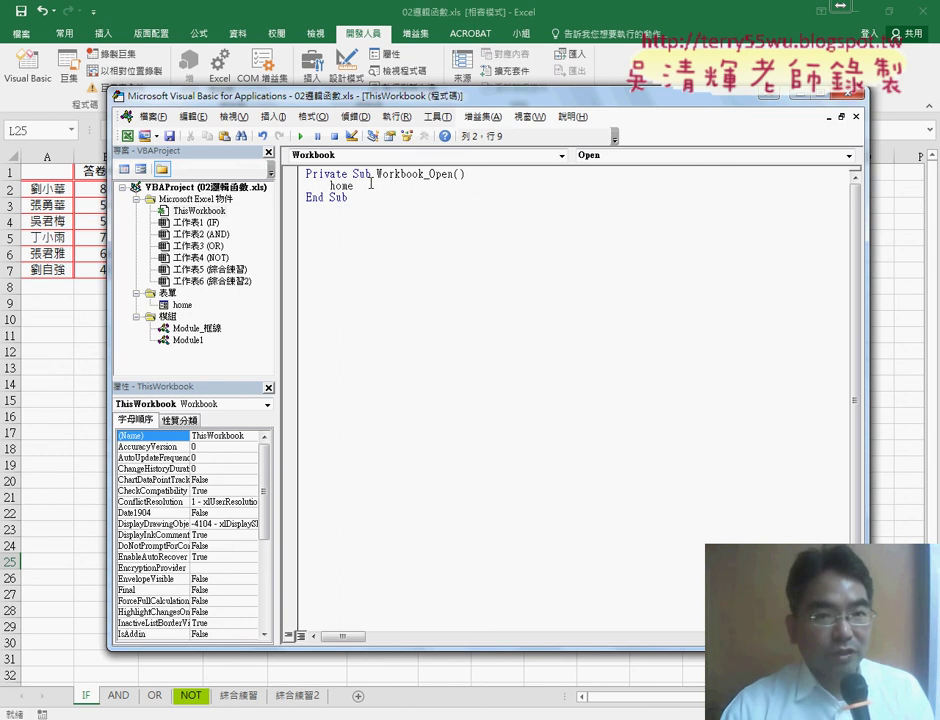
pyautogui.write('.')
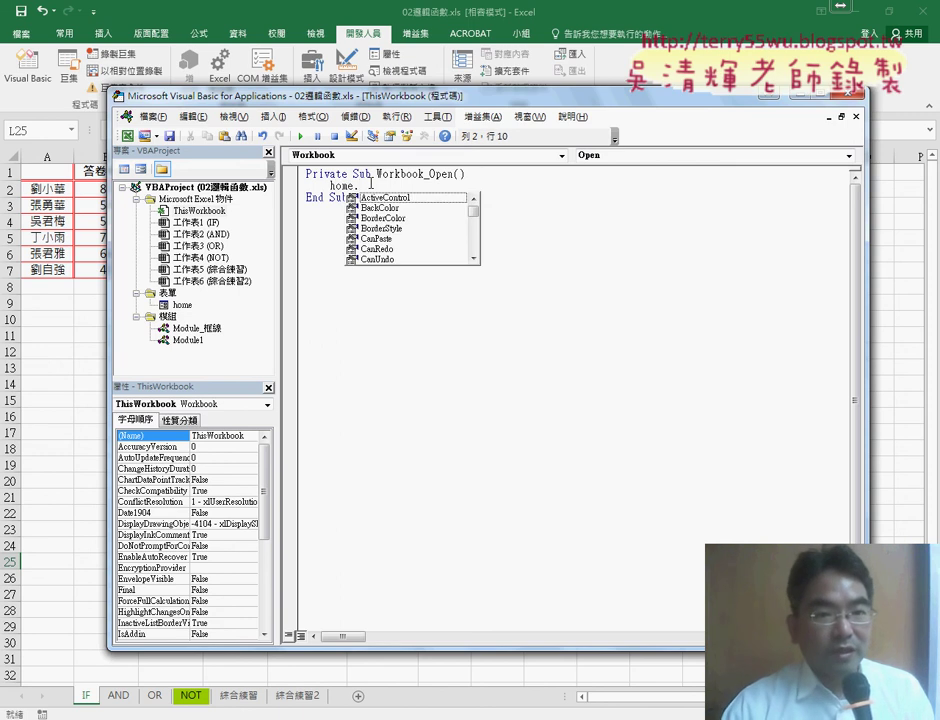
pyautogui.write('sh')
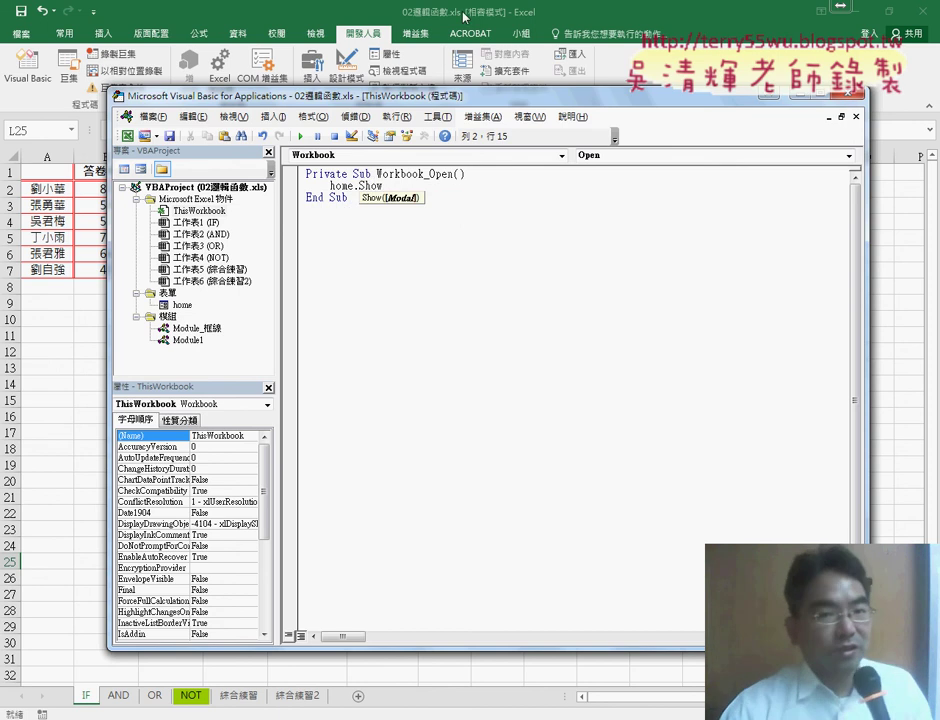
# Review the Workbook_Open code, then go back to the Excel worksheet.
pyautogui.click(445, 330)
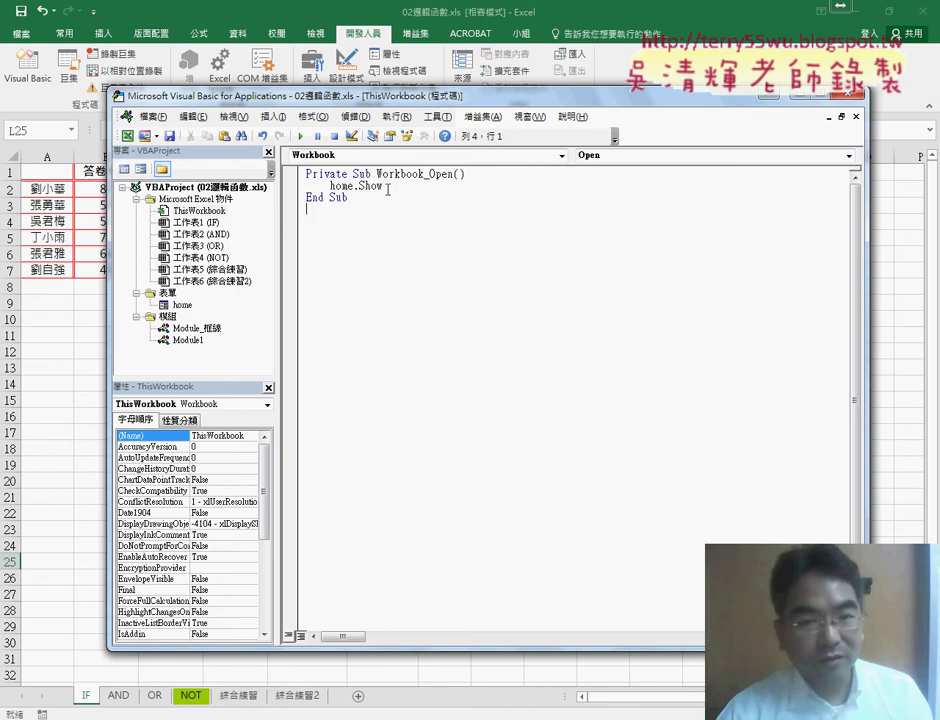
pyautogui.moveTo(385, 187); pyautogui.dragTo(330, 187)
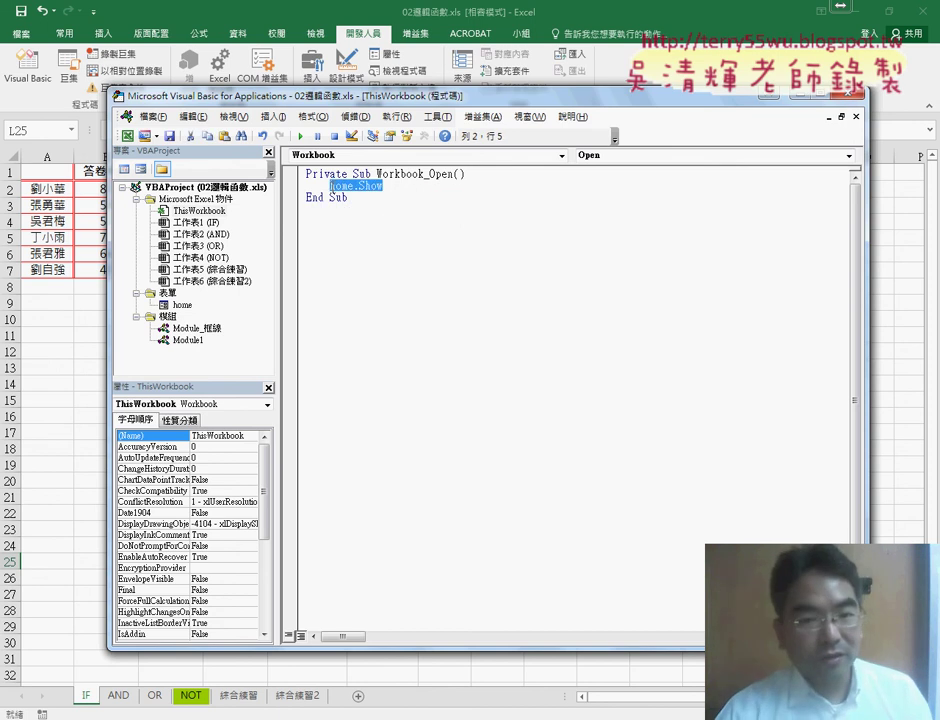
pyautogui.click(377, 174)
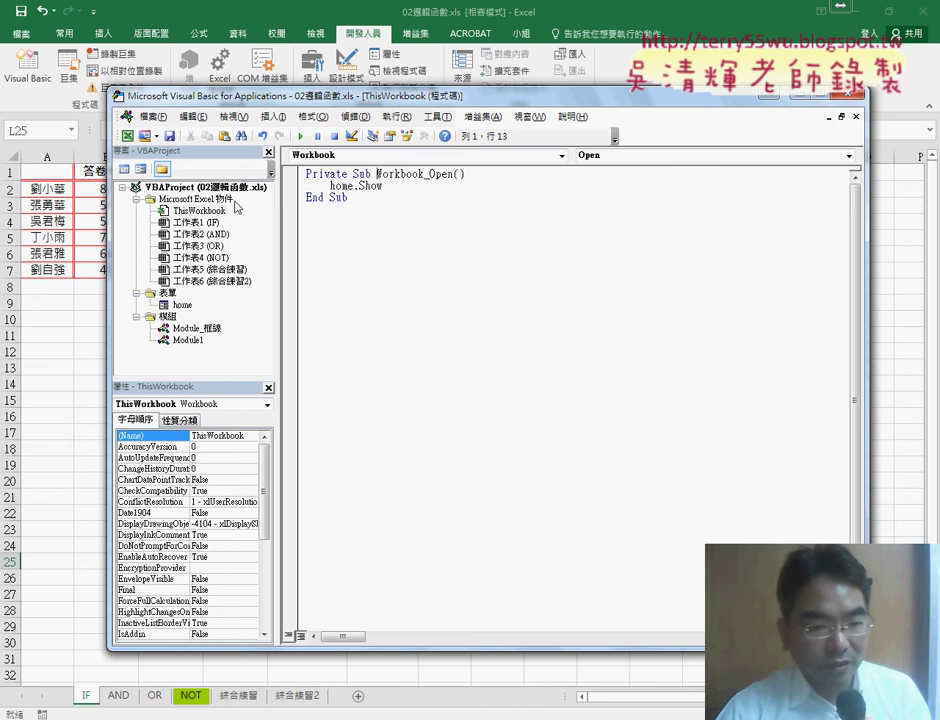
pyautogui.click(203, 212)
pyautogui.moveTo(378, 175); pyautogui.dragTo(431, 175)
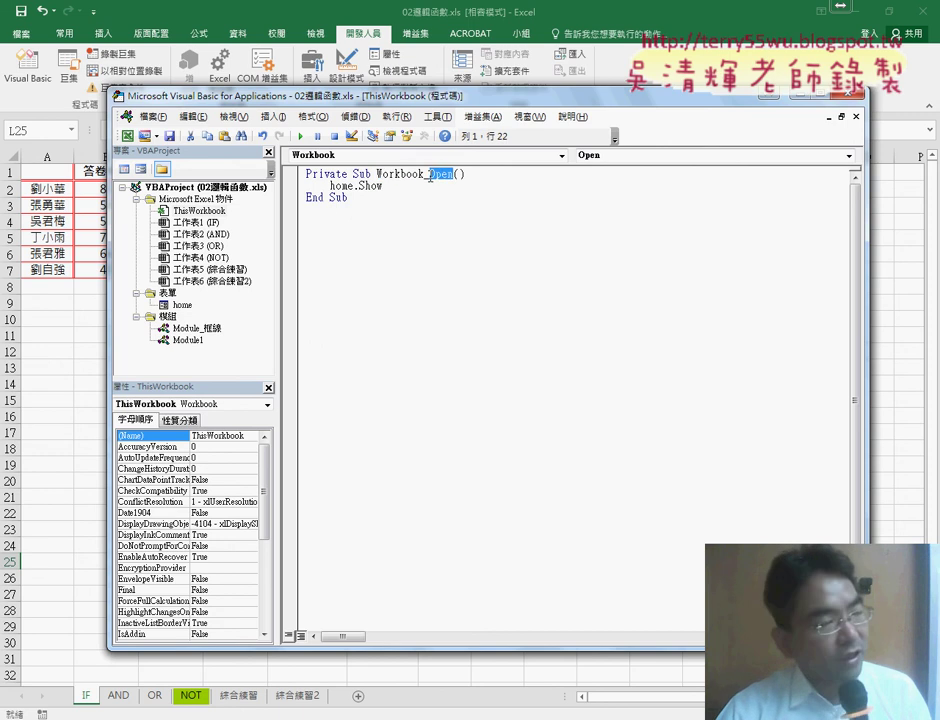
pyautogui.click(433, 193)
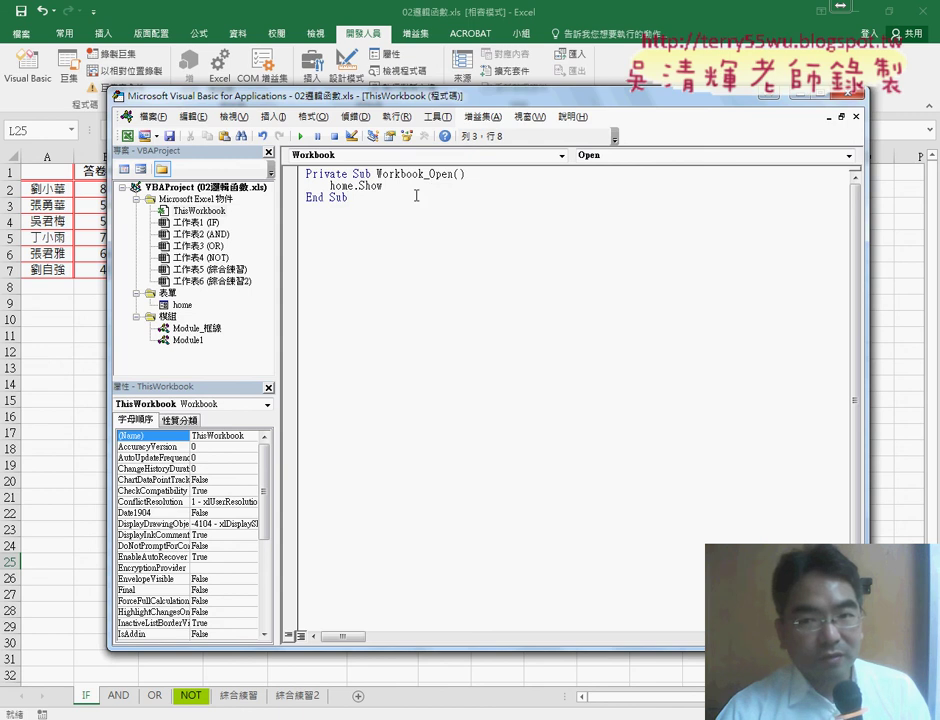
pyautogui.click(618, 68)
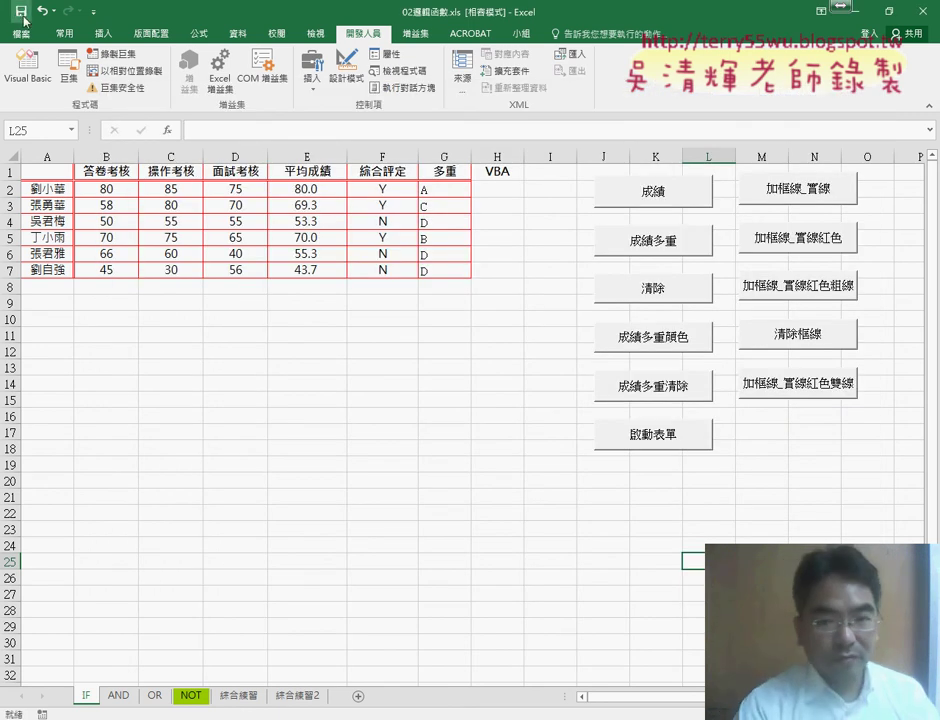
# Browse to 範例檔(PCCU03) > 02邏輯函數, close Excel, and reopen 02邏輯函數.xls.
pyautogui.moveTo(200, 719)
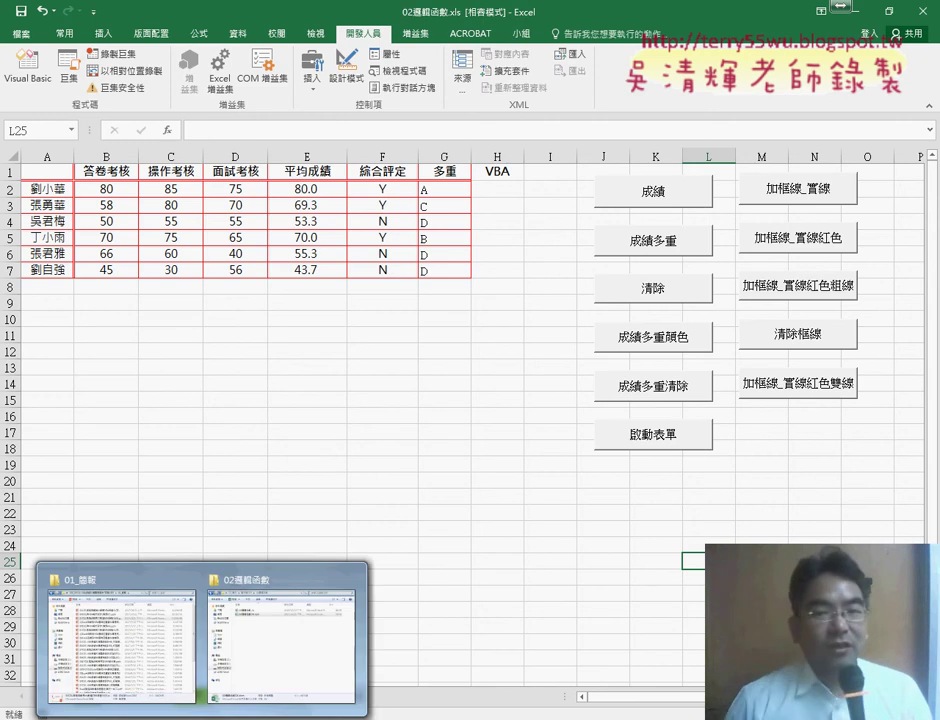
pyautogui.click(275, 650)
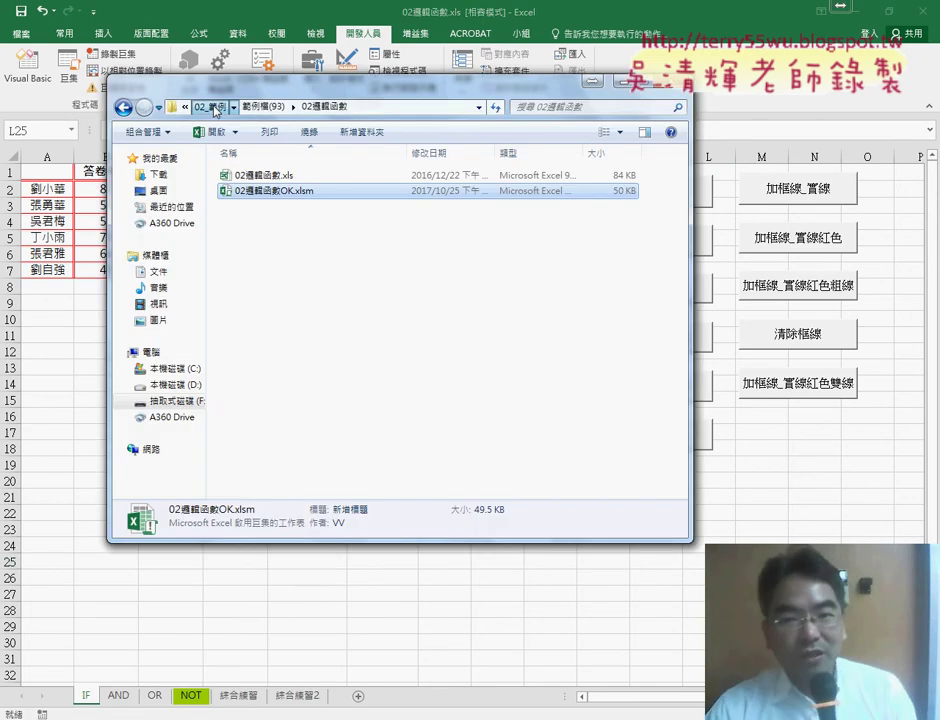
pyautogui.click(210, 106)
pyautogui.doubleClick(280, 453)
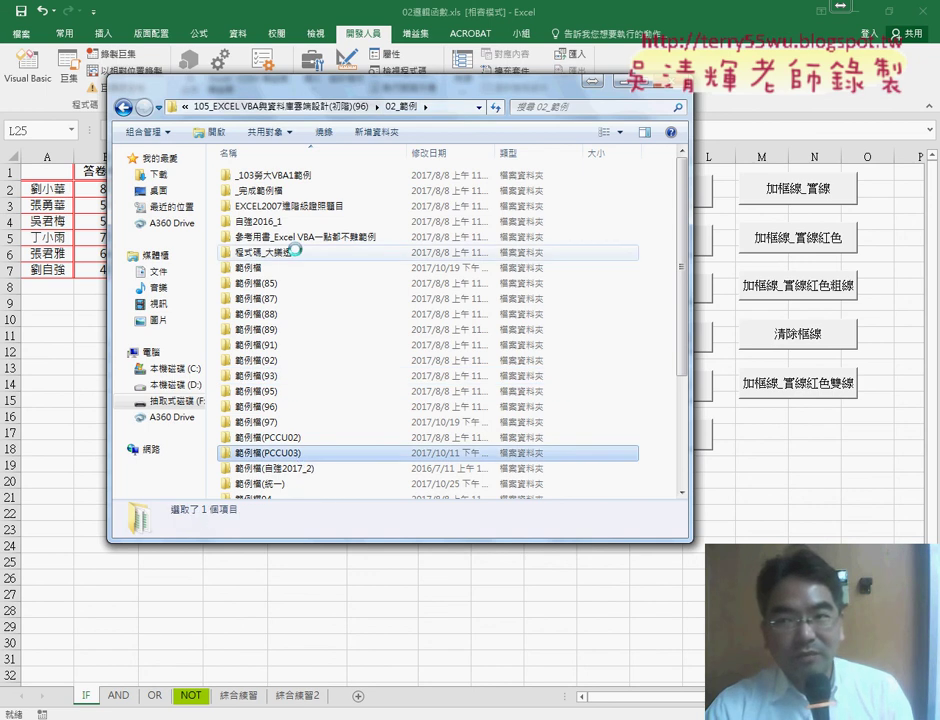
pyautogui.doubleClick(275, 190)
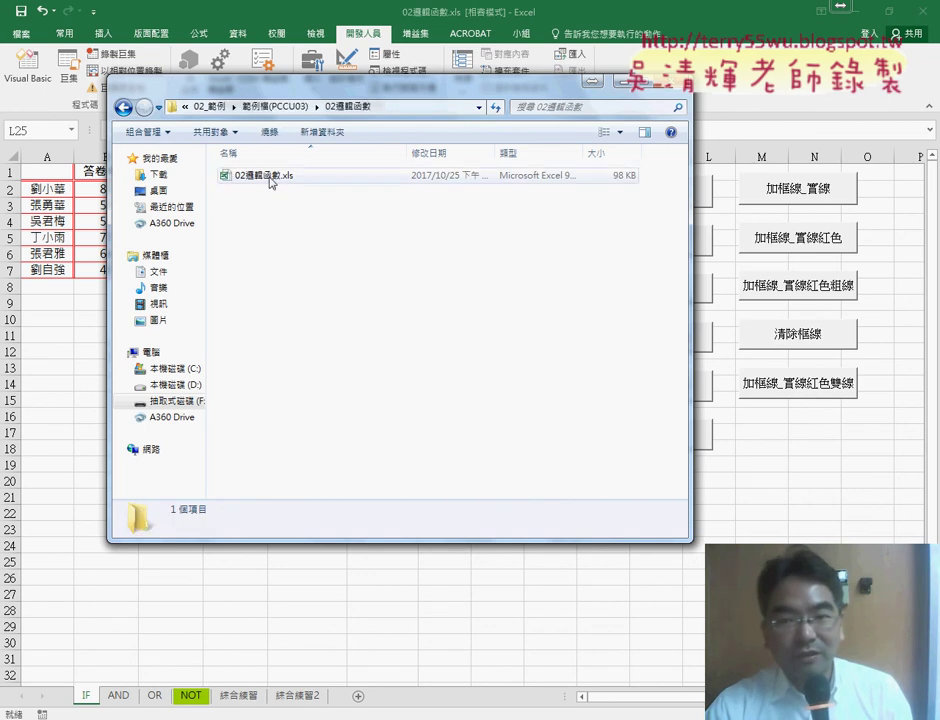
pyautogui.click(677, 80)
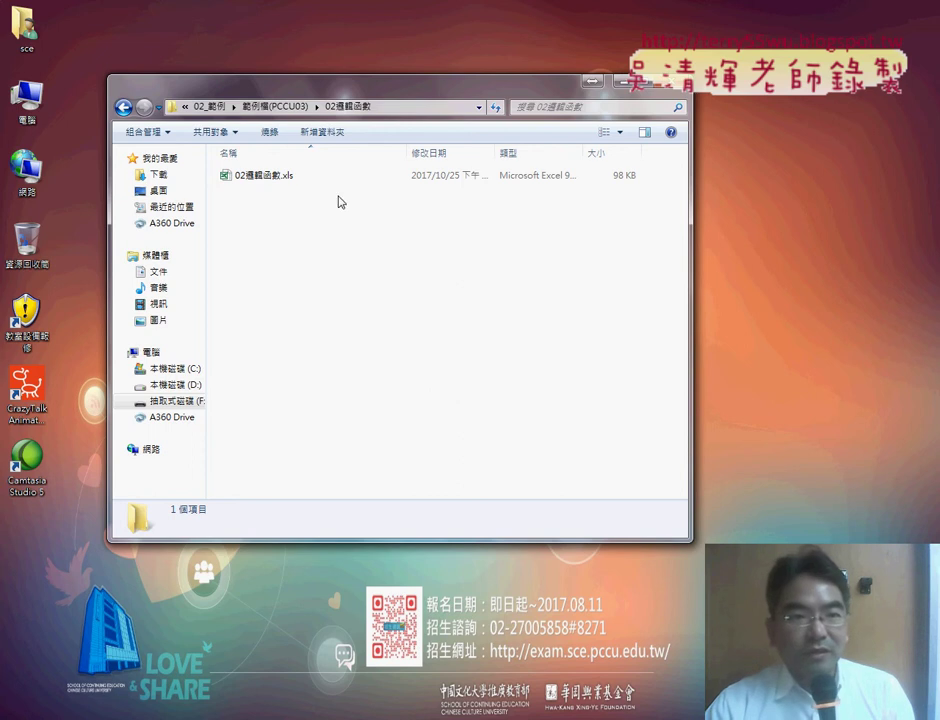
pyautogui.doubleClick(287, 177)
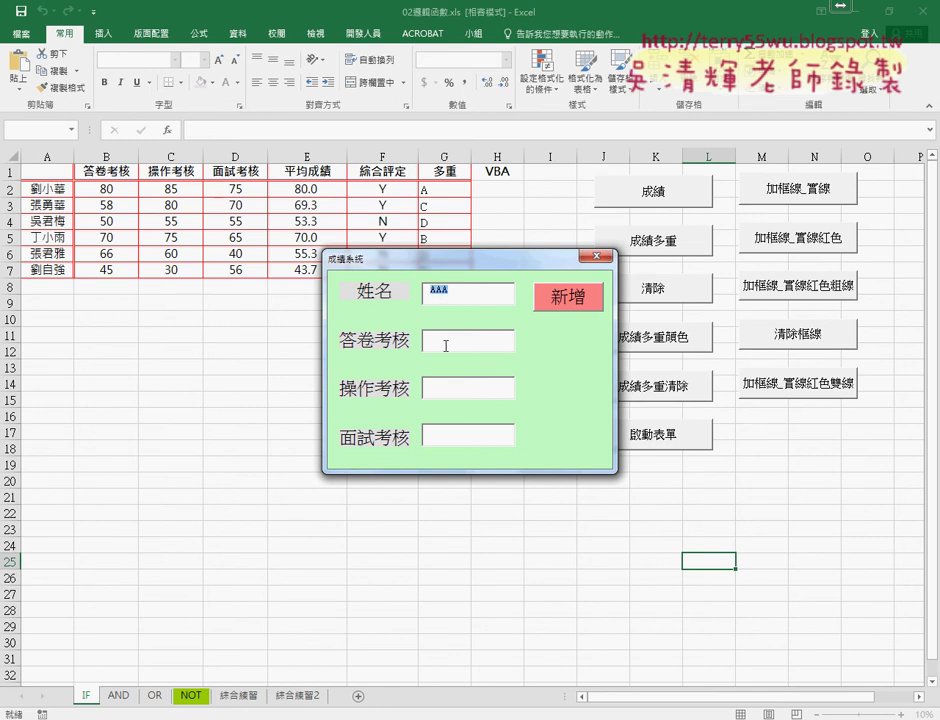
# Step through the 答卷考核 and remaining score fields, then close the 成績系統 form.
pyautogui.click(444, 340)
pyautogui.click(444, 431)
pyautogui.click(575, 302)
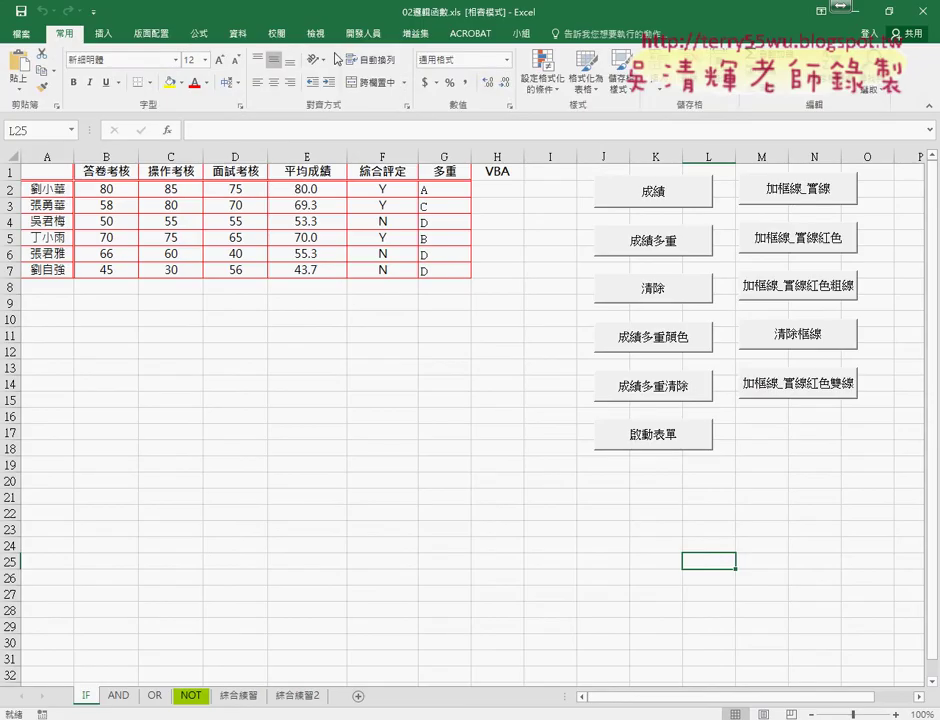
# Open the VBA editor from 開發人員 and show the home form in design view.
pyautogui.click(358, 33)
pyautogui.click(30, 70)
pyautogui.doubleClick(167, 293)
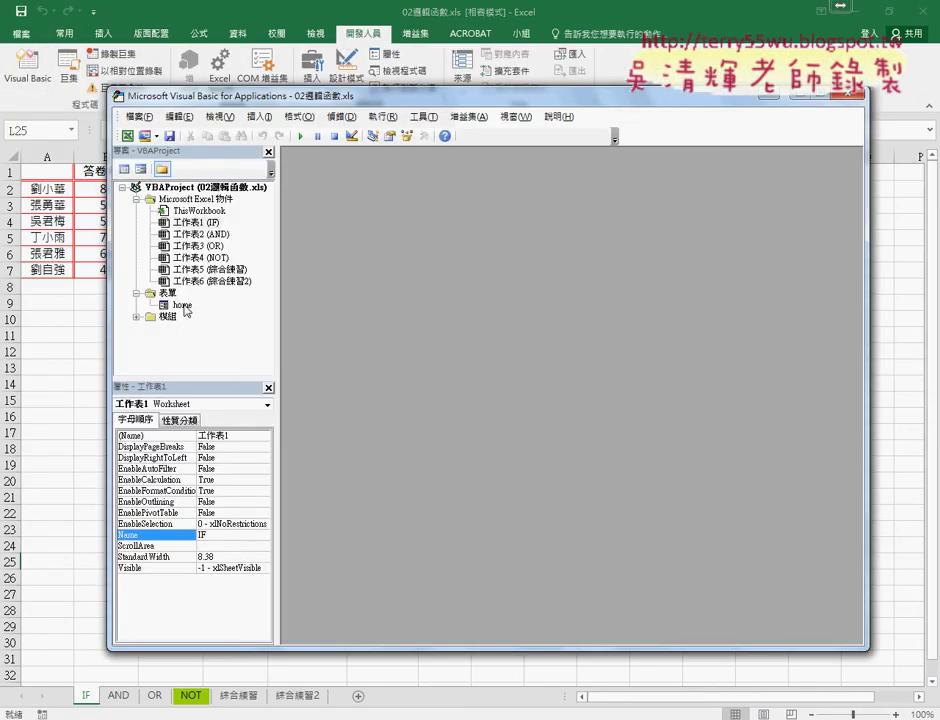
pyautogui.doubleClick(182, 304)
# Select the four textboxes (姓名, 答卷考核, 操作考核, 面試考核) and set their font size to 18.
pyautogui.click(435, 205)
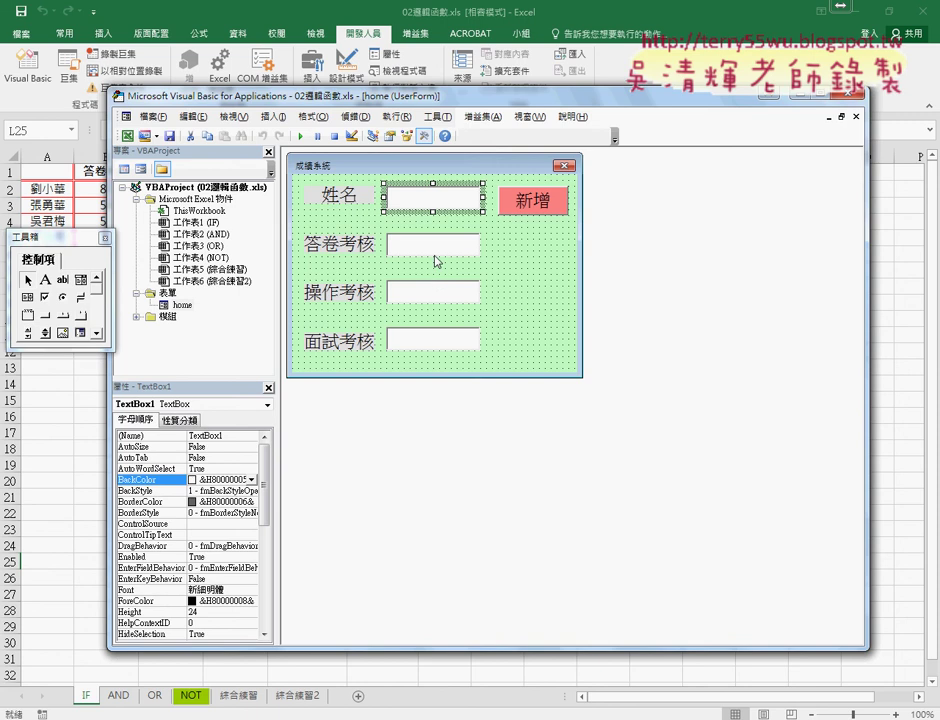
pyautogui.keyDown('ctrl'); pyautogui.click(430, 242); pyautogui.keyUp('ctrl')
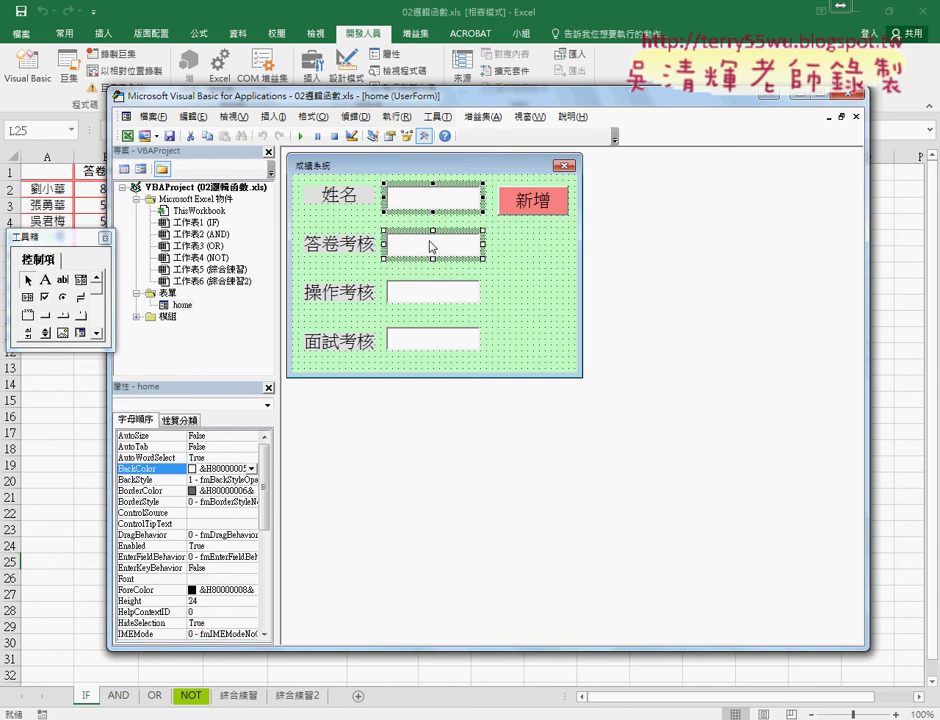
pyautogui.keyDown('ctrl'); pyautogui.click(432, 297); pyautogui.keyUp('ctrl')
pyautogui.keyDown('ctrl'); pyautogui.click(430, 342); pyautogui.keyUp('ctrl')
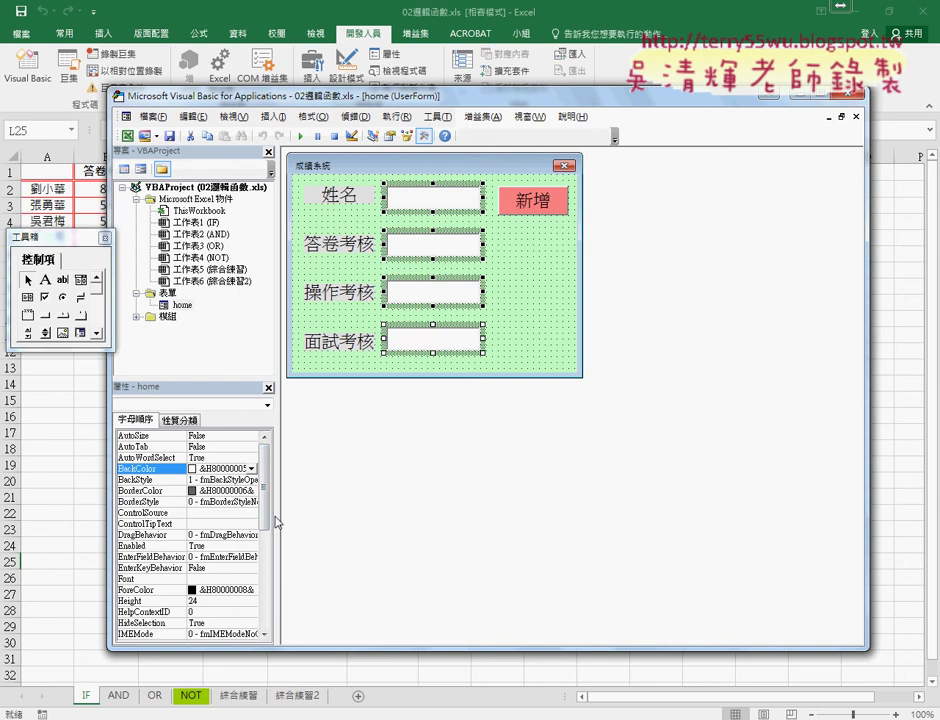
pyautogui.moveTo(277, 521); pyautogui.dragTo(341, 513)
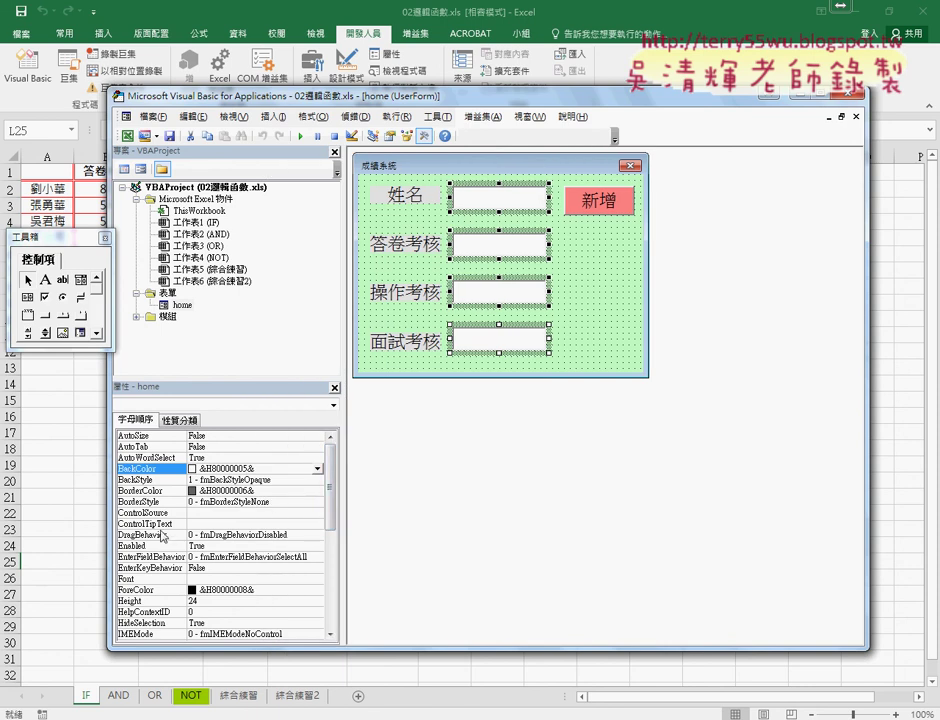
pyautogui.click(140, 578)
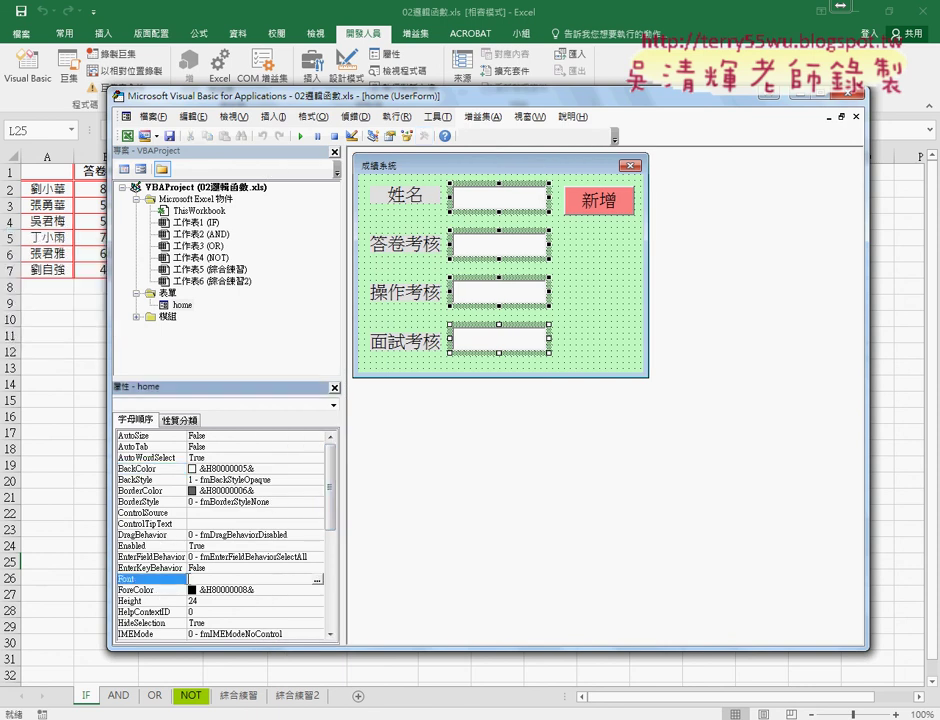
pyautogui.click(318, 581)
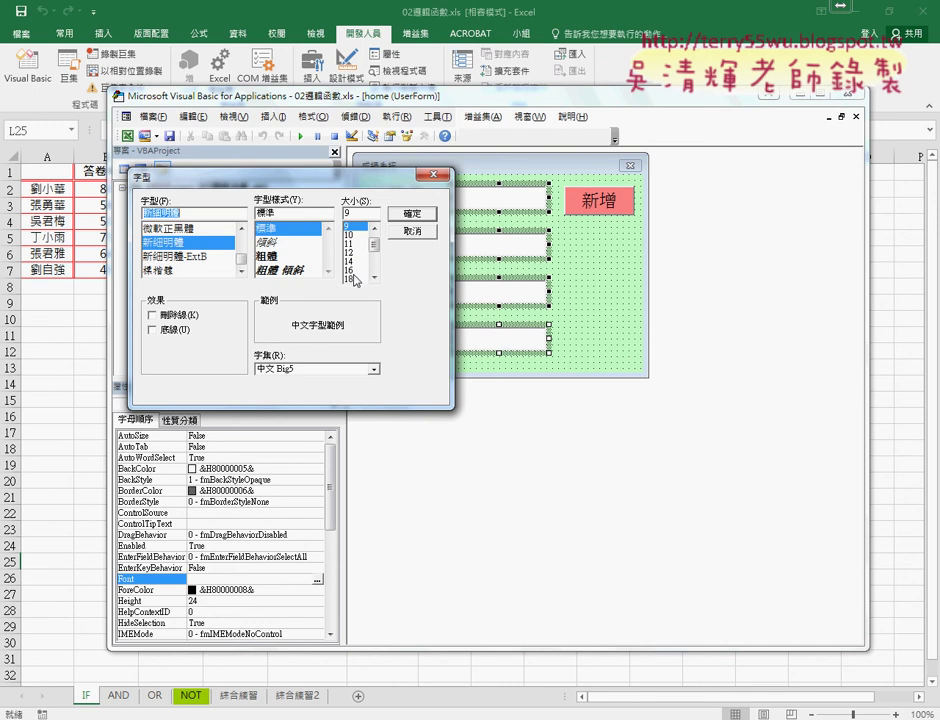
pyautogui.click(355, 281)
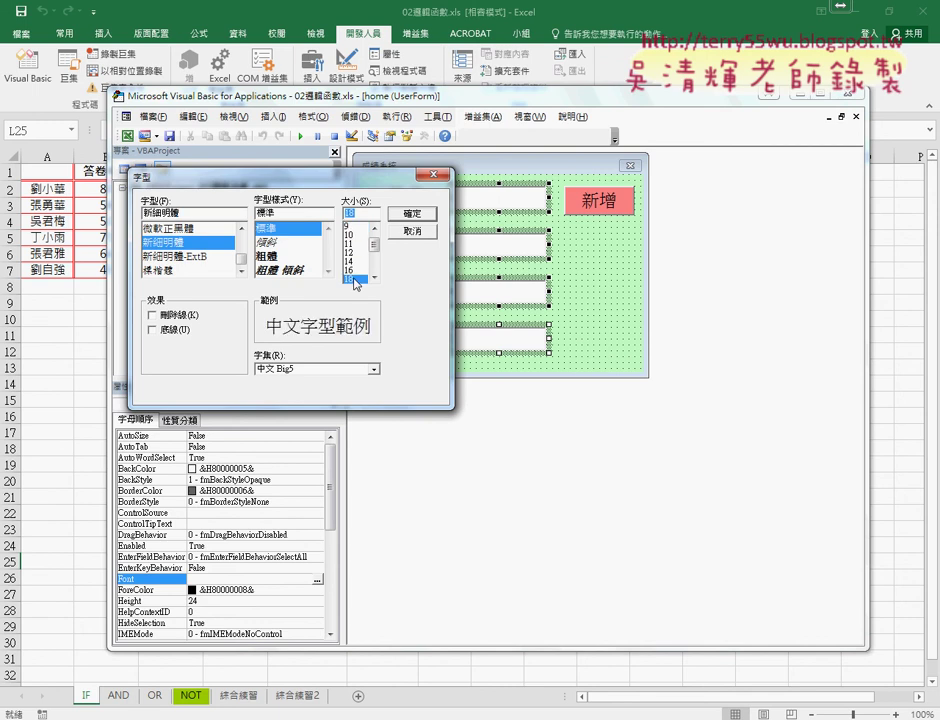
pyautogui.click(412, 213)
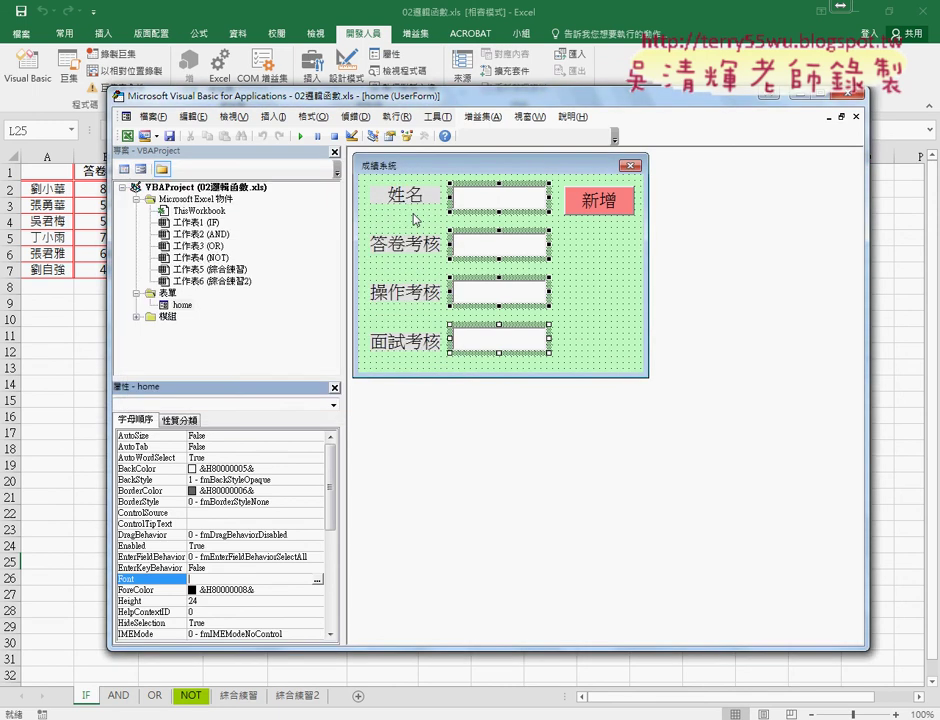
# Run the home form to test the larger font.
pyautogui.press('F5')
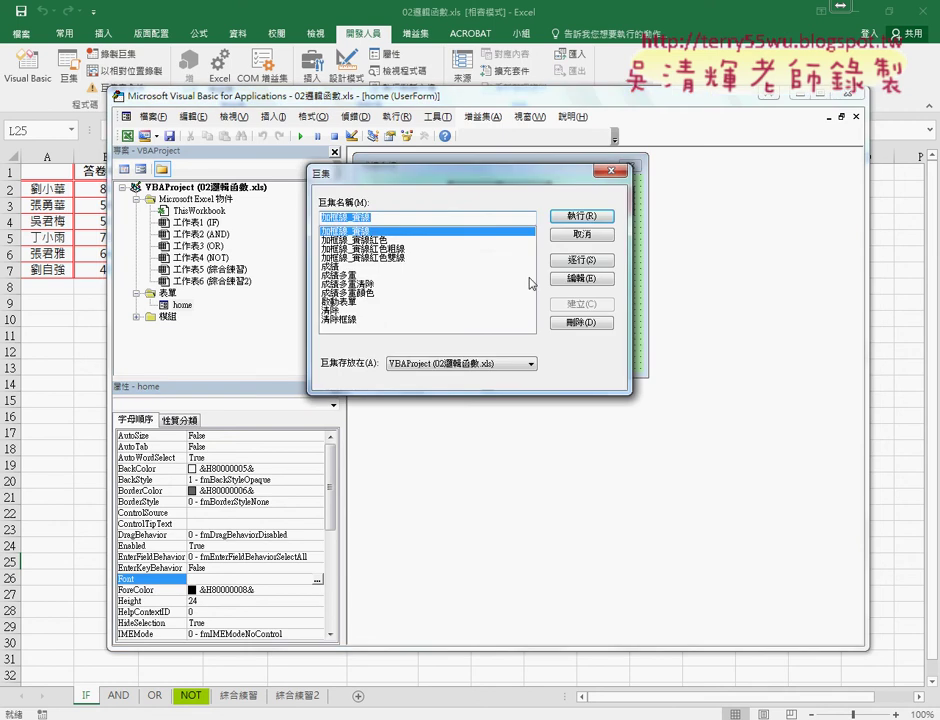
pyautogui.click(603, 237)
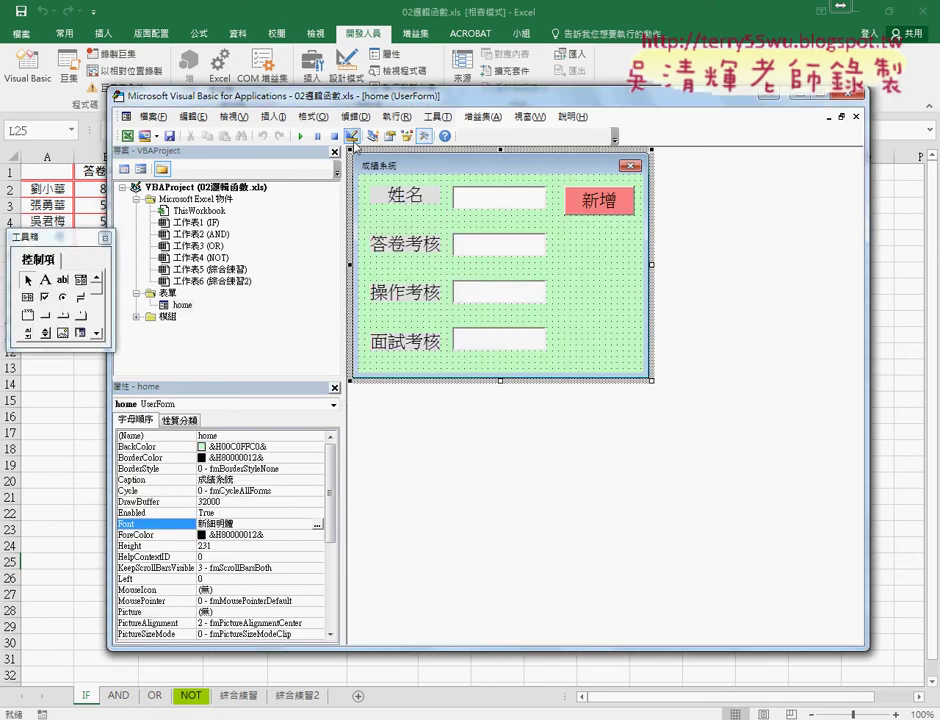
pyautogui.click(302, 139)
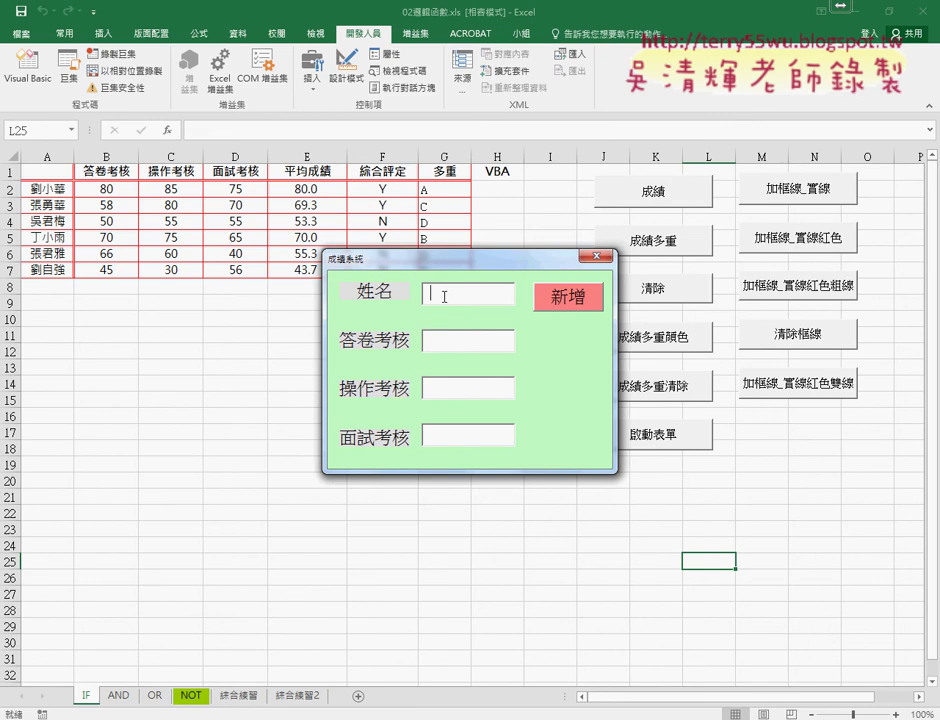
# Type 'AAA' into the running form to check the font, then close it.
pyautogui.write('AAA')
pyautogui.moveTo(460, 257); pyautogui.dragTo(331, 255)
pyautogui.click(472, 254)
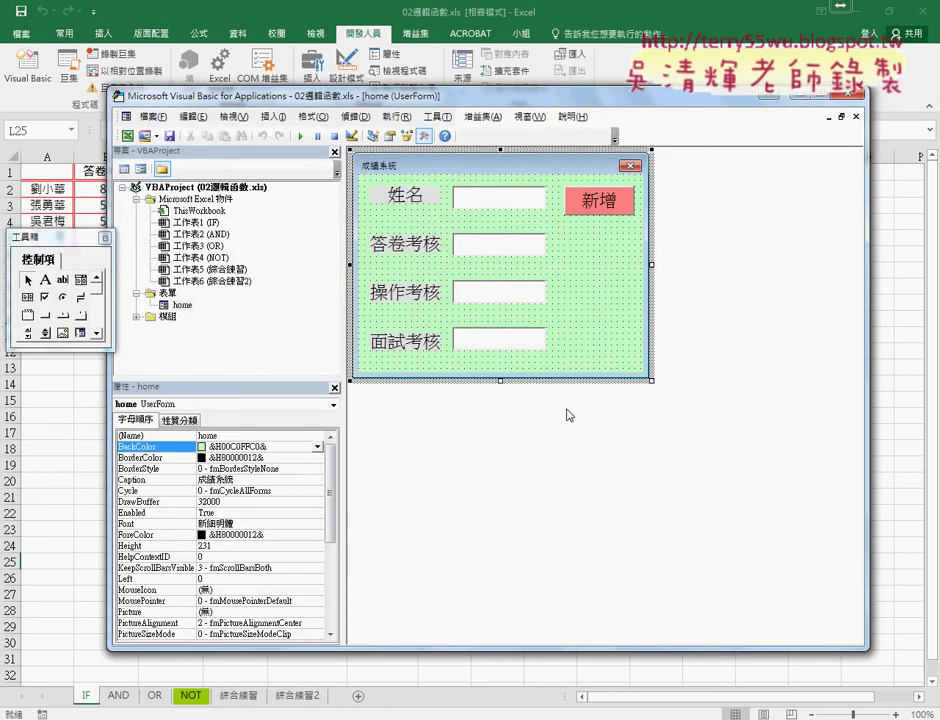
# Launch the form from the 啟動表單 button, close it, then open ThisWorkbook's code.
pyautogui.click(574, 46)
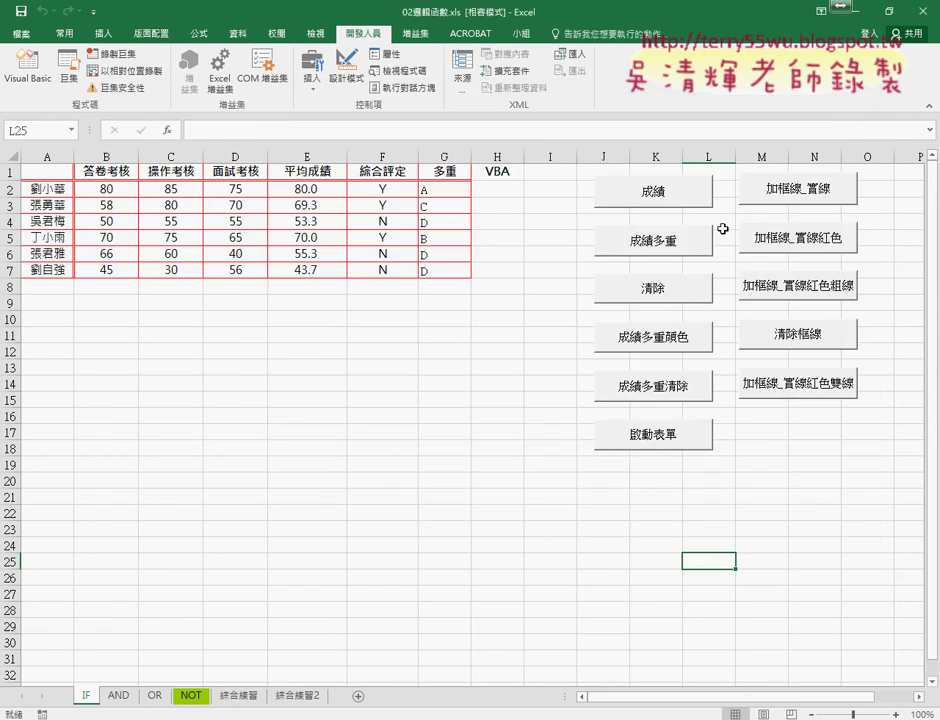
pyautogui.click(653, 438)
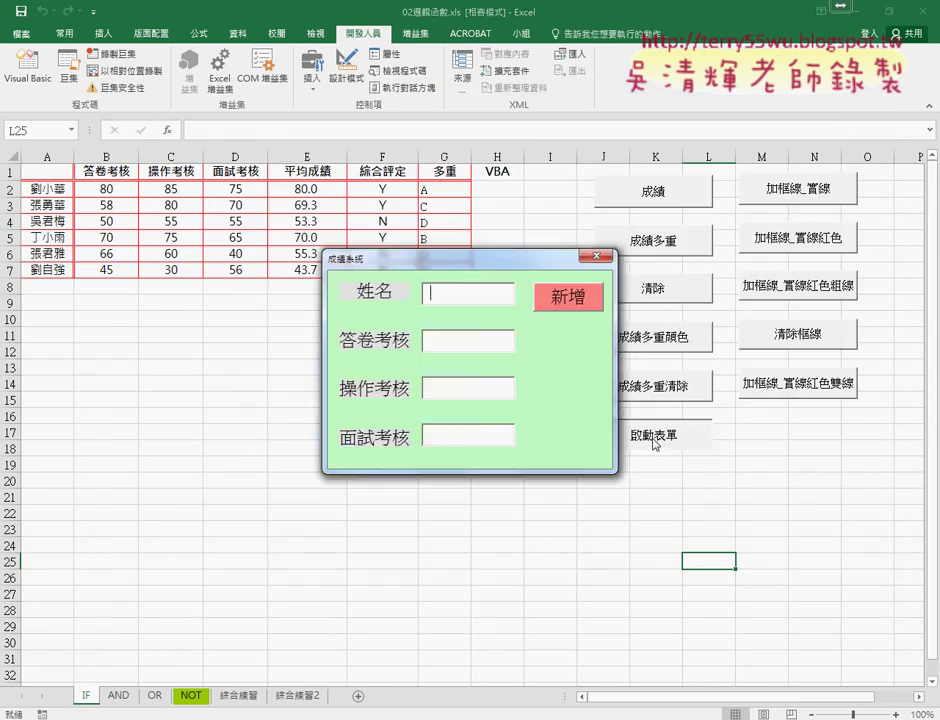
pyautogui.click(597, 256)
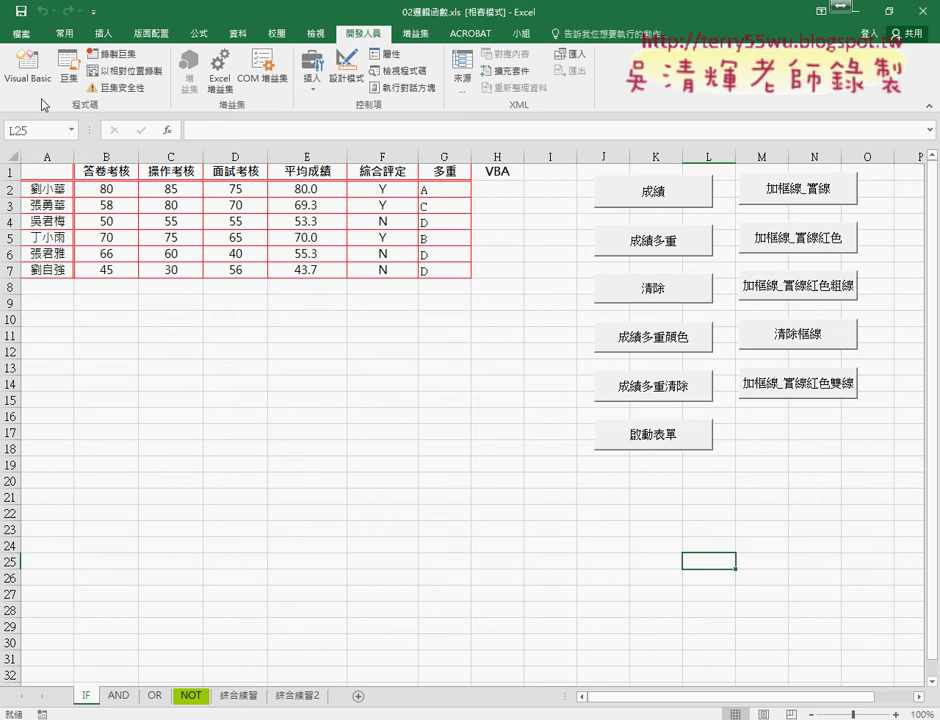
pyautogui.click(28, 68)
pyautogui.doubleClick(199, 211)
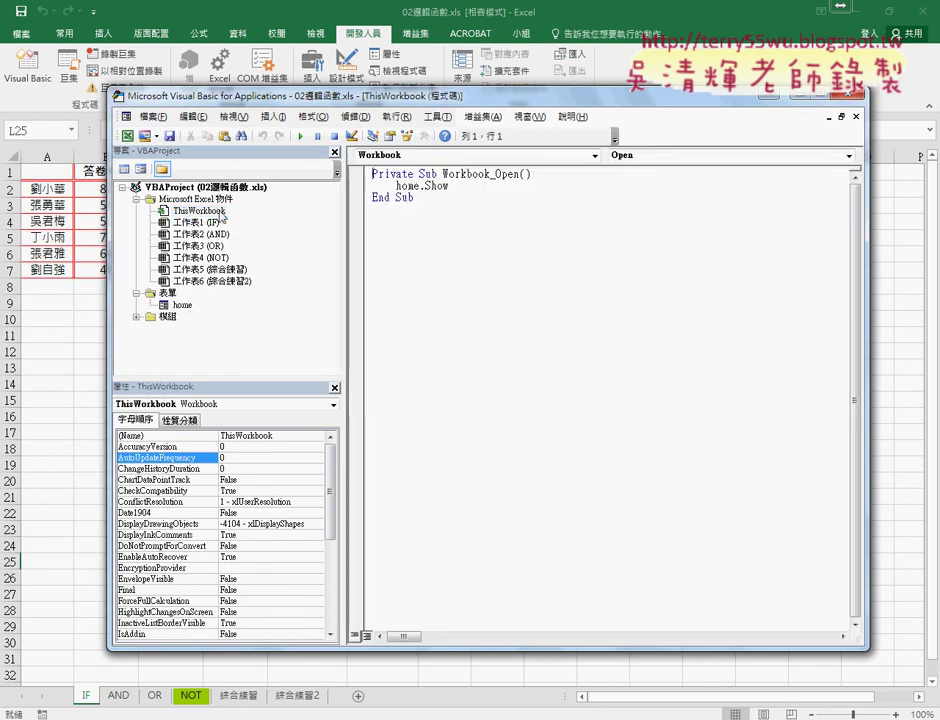
pyautogui.click(466, 155)
pyautogui.click(450, 181)
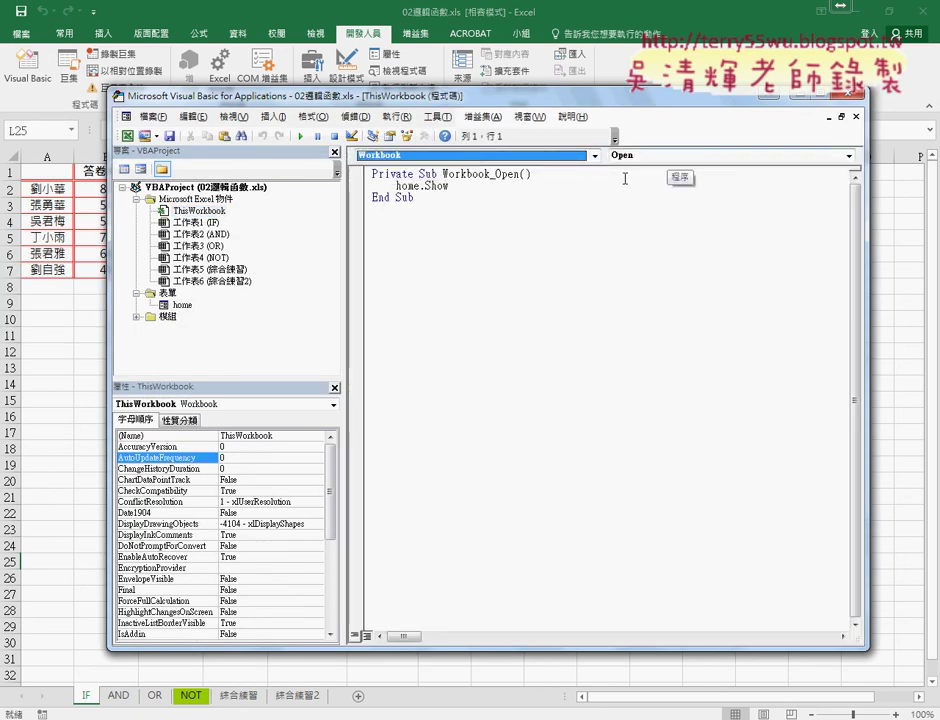
pyautogui.moveTo(449, 186); pyautogui.dragTo(396, 186)
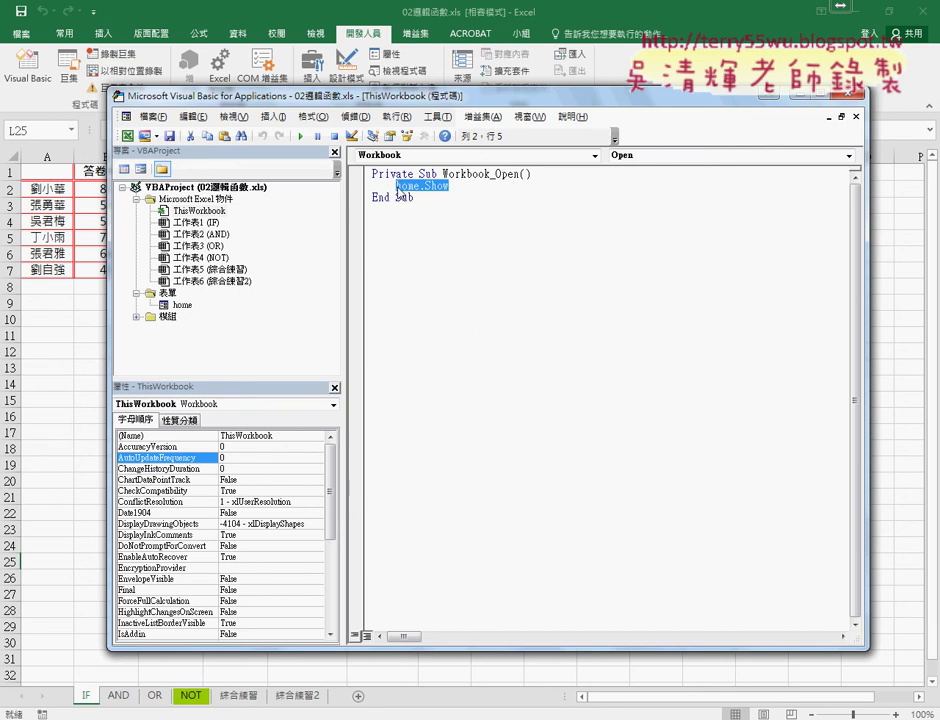